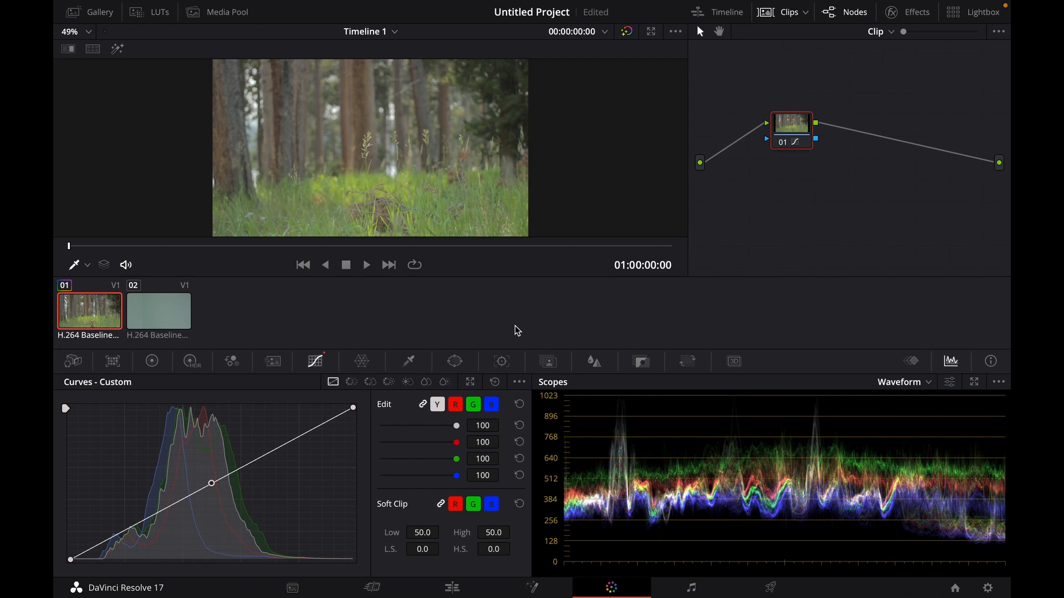
- Browse the Color Wheels and Motion Effects palettes before returning to the primary color wheels
key(super+z)
click(154, 364)
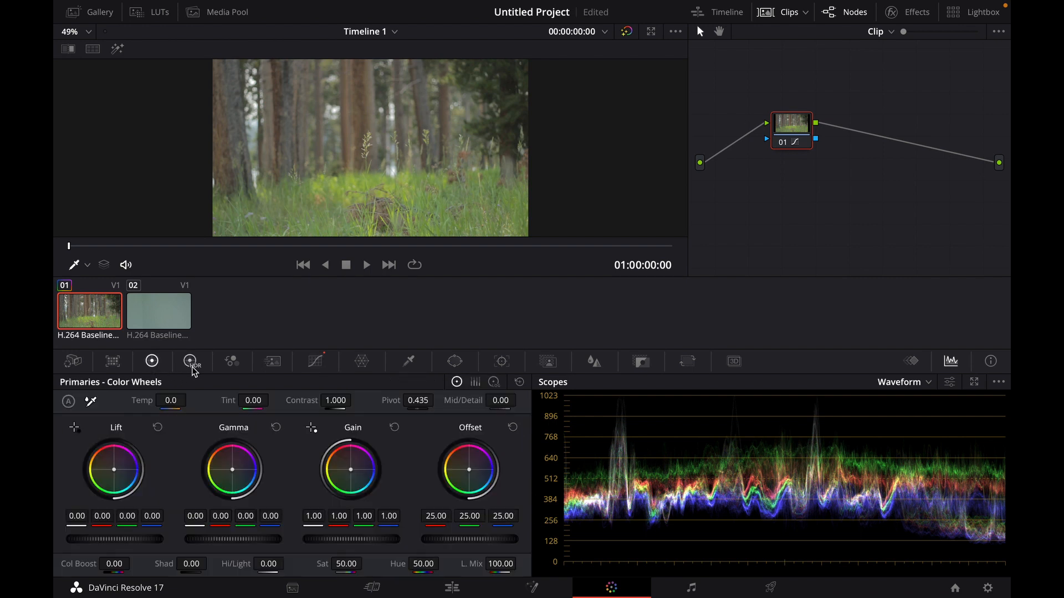
click(232, 363)
click(272, 363)
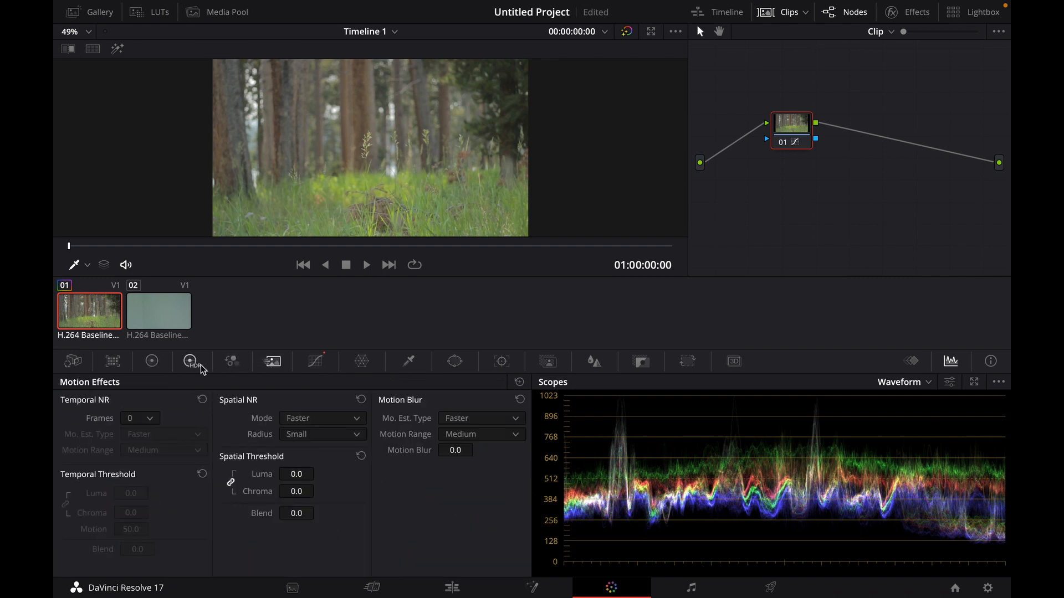
click(159, 365)
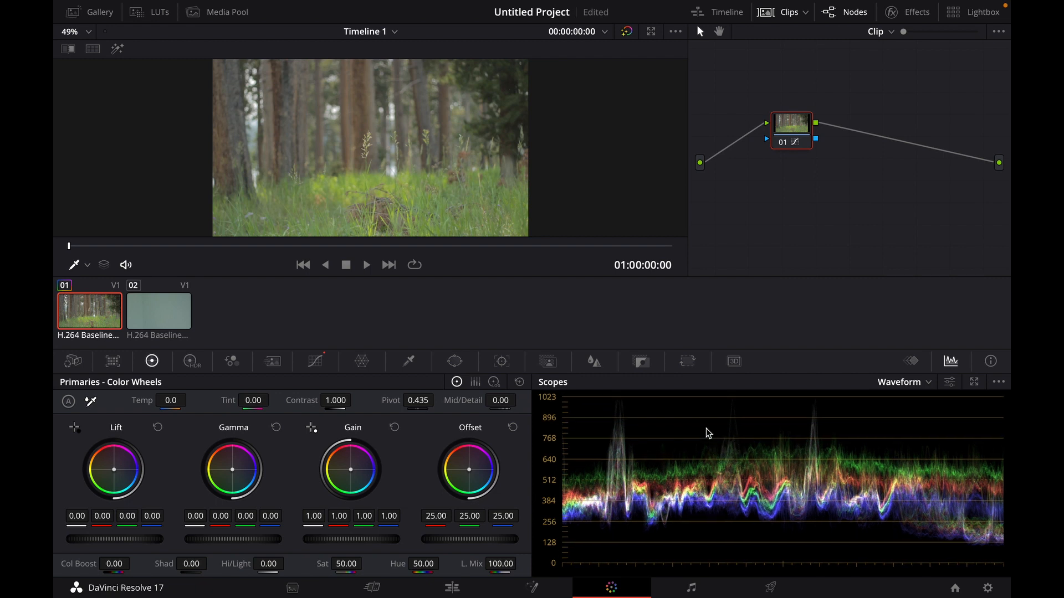
- Cycle the scope through Parade, Vectorscope, Histogram and CIE Chromaticity to compare the views, ending on Waveform
click(910, 384)
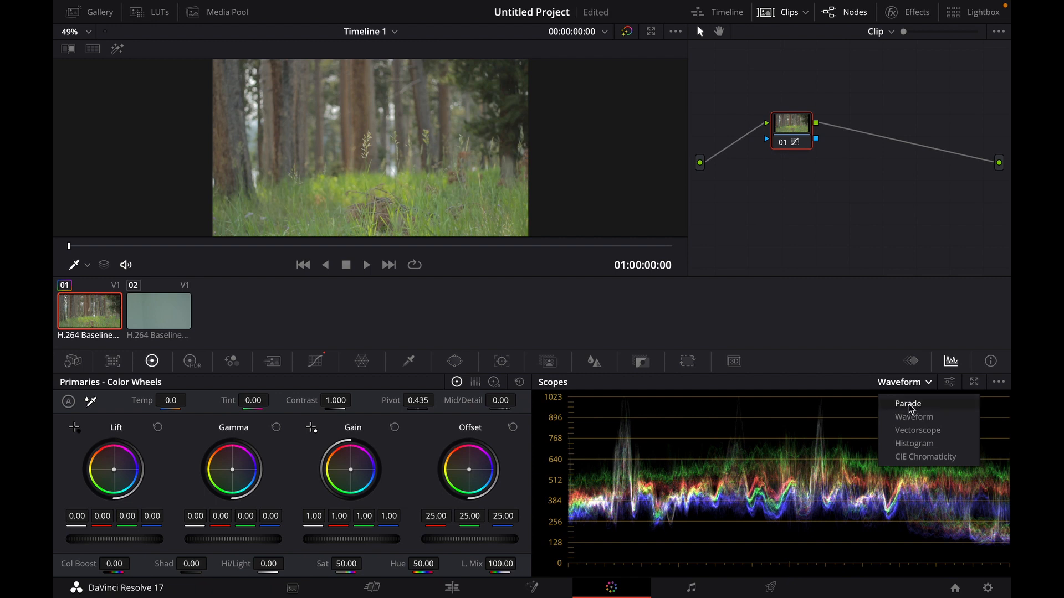
click(908, 403)
click(909, 383)
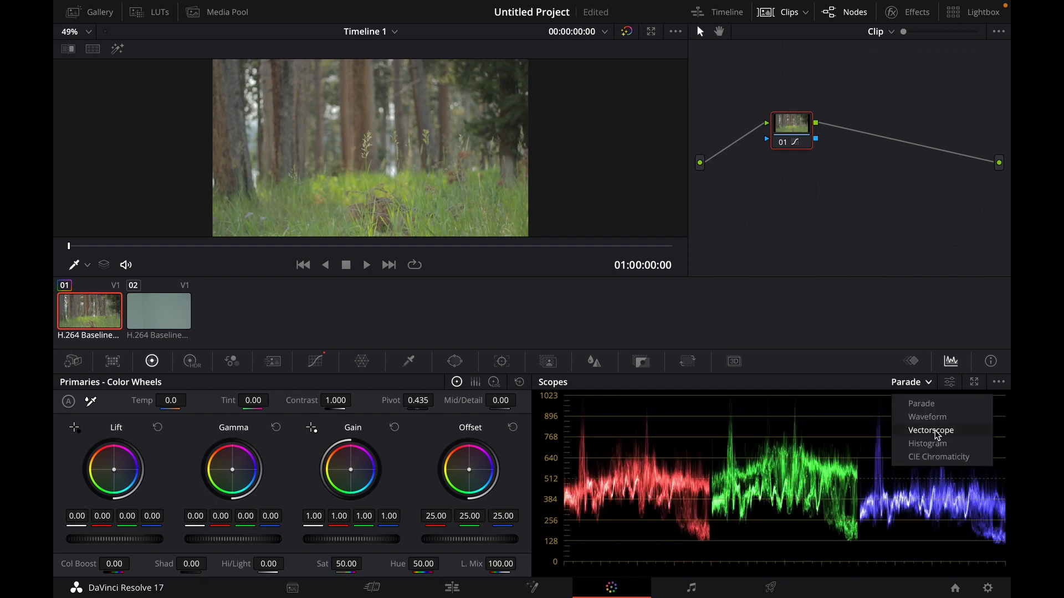
click(919, 431)
click(900, 387)
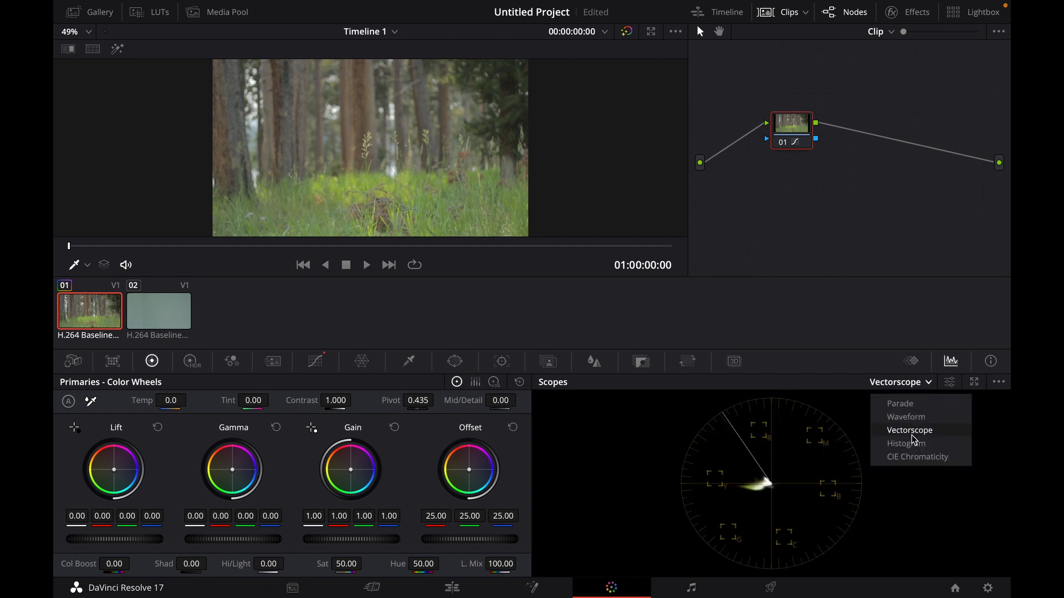
click(910, 441)
click(902, 379)
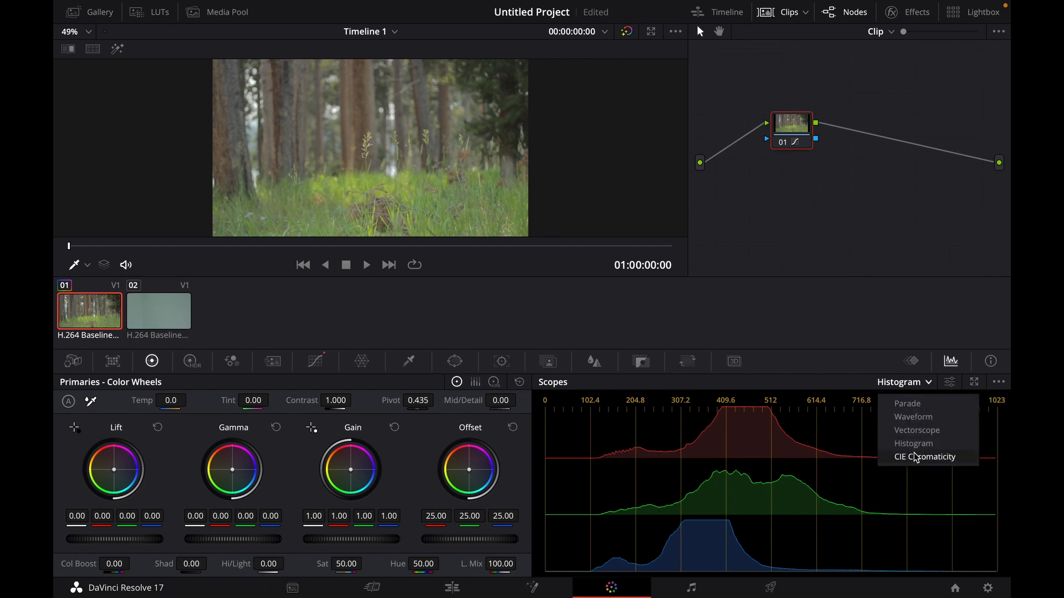
click(917, 458)
click(890, 384)
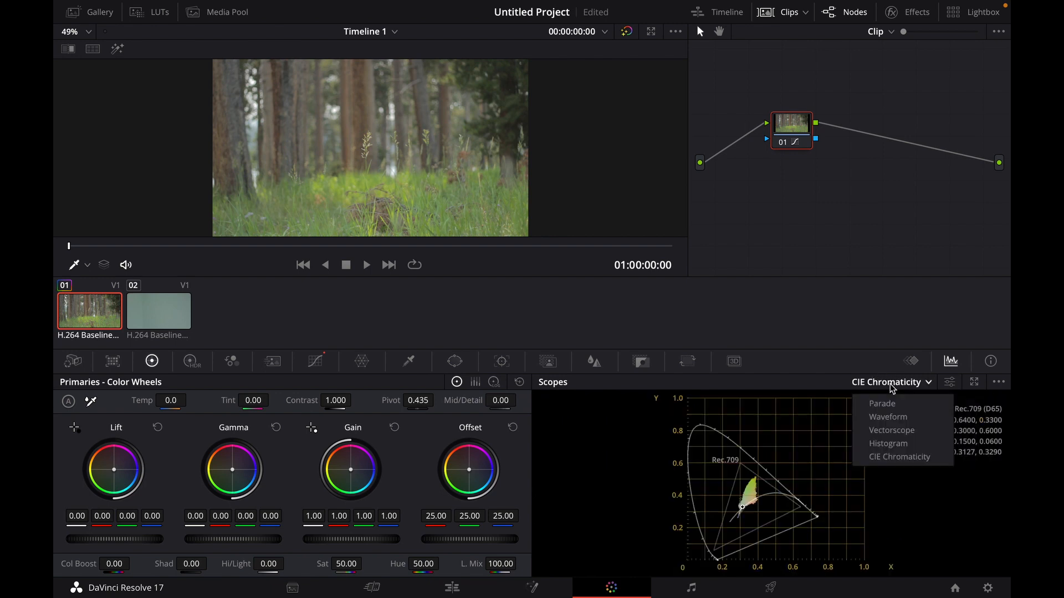
click(897, 420)
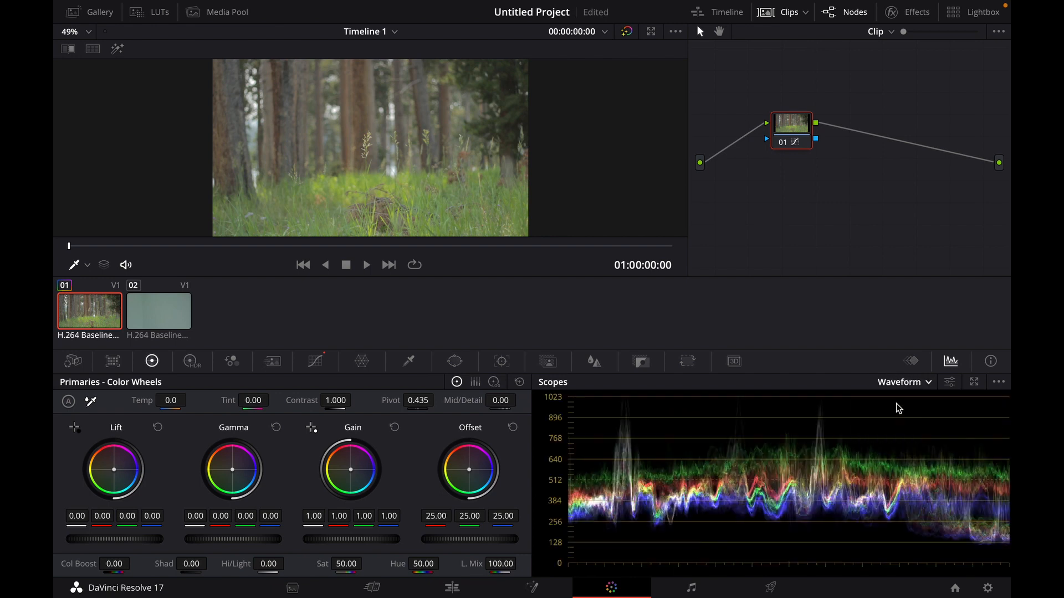
click(897, 386)
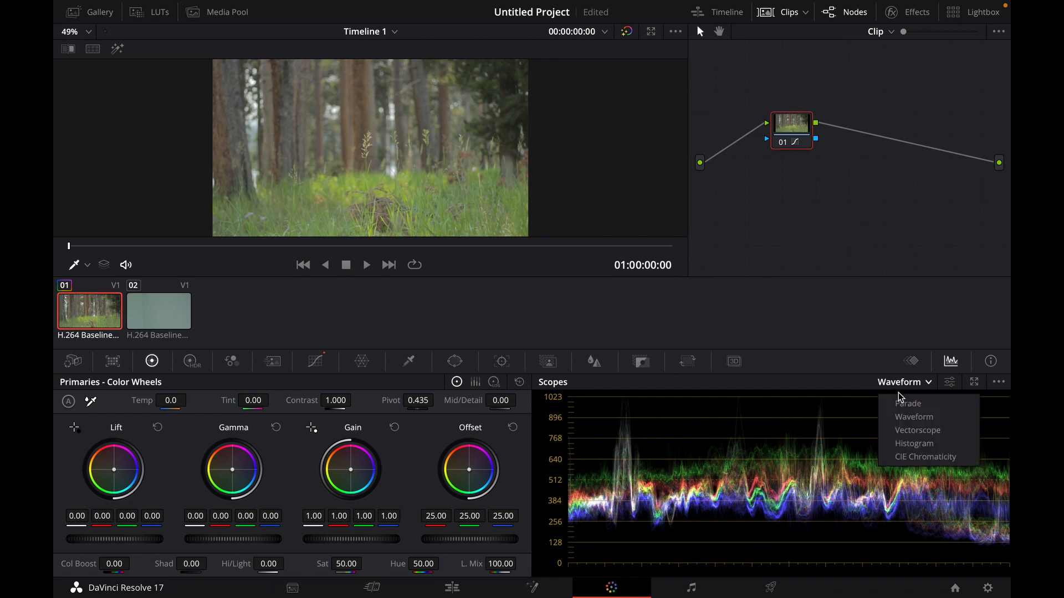
click(913, 429)
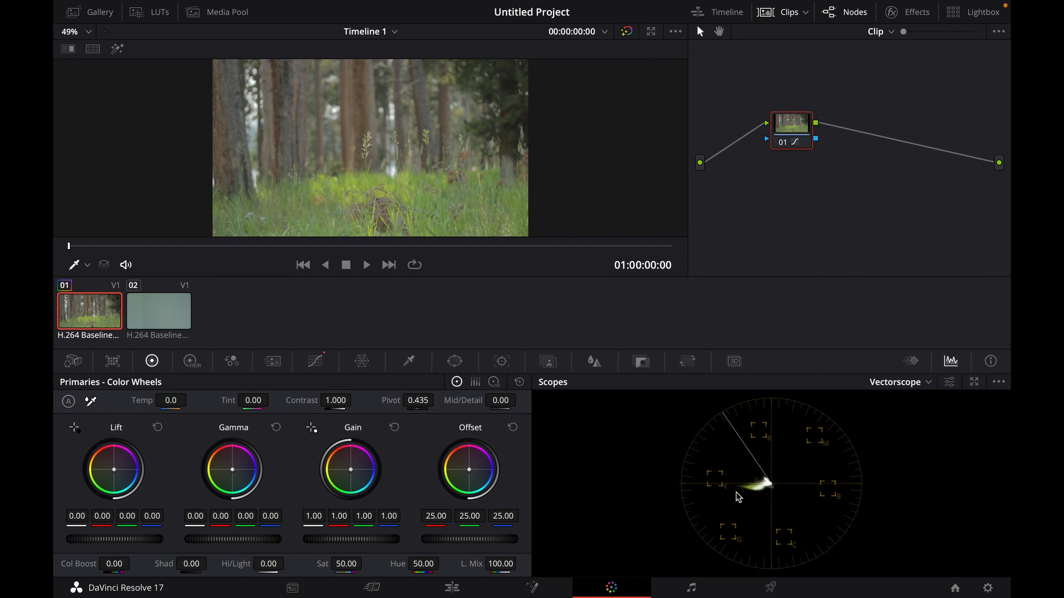
click(887, 382)
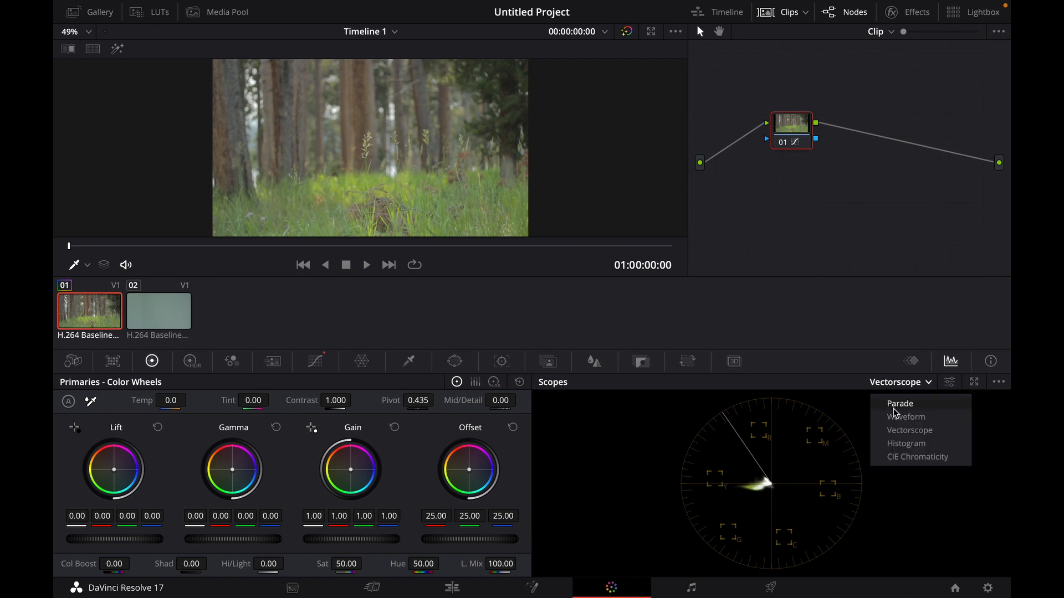
click(898, 419)
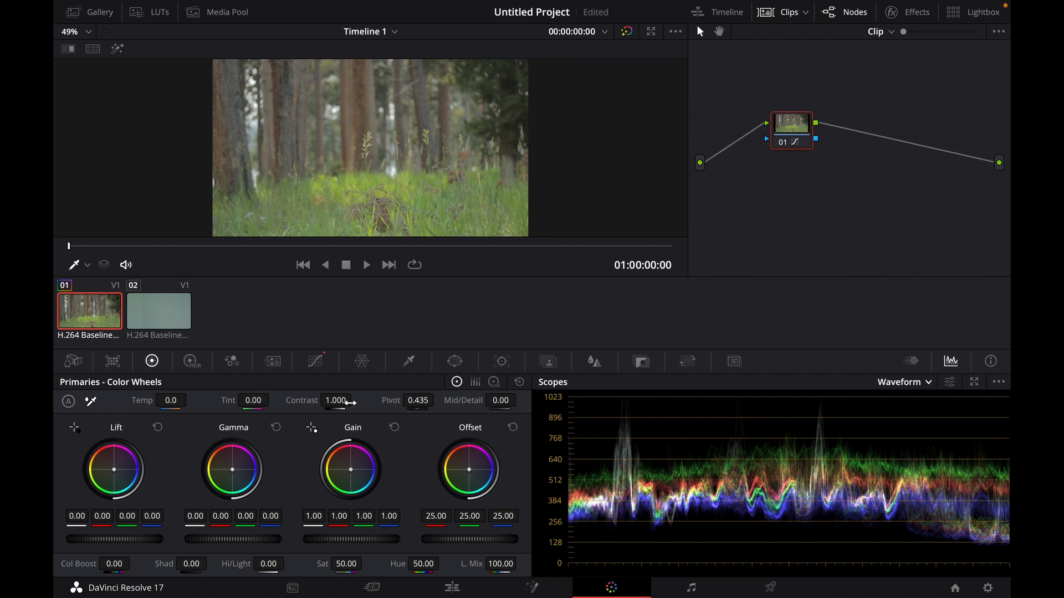
- Try raising the primary Contrast to 1.670 and undo the change
drag(347, 403, 356, 400)
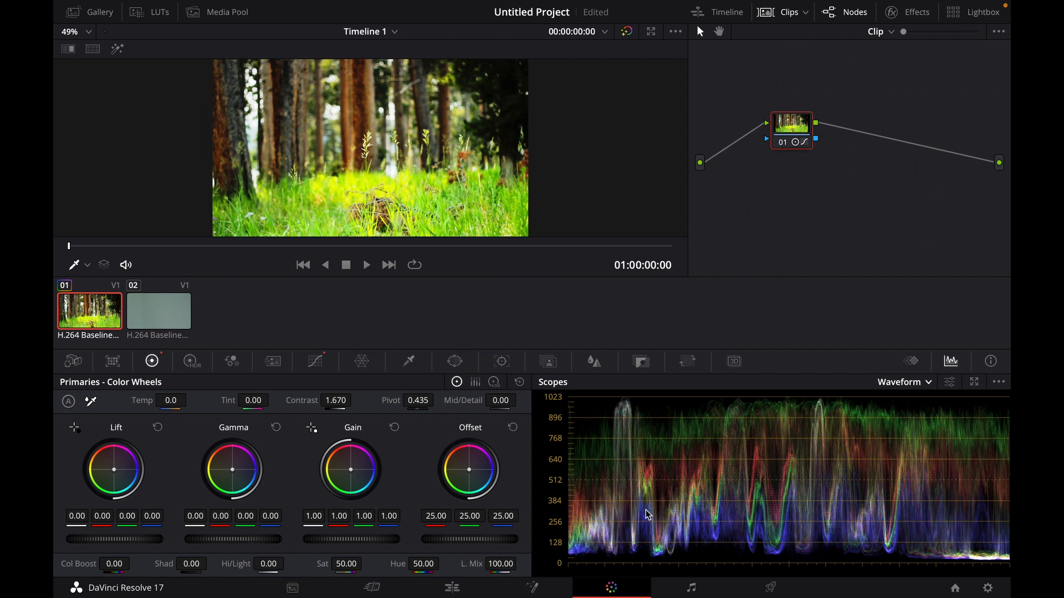
key(ctrl+z)
key(ctrl+z)
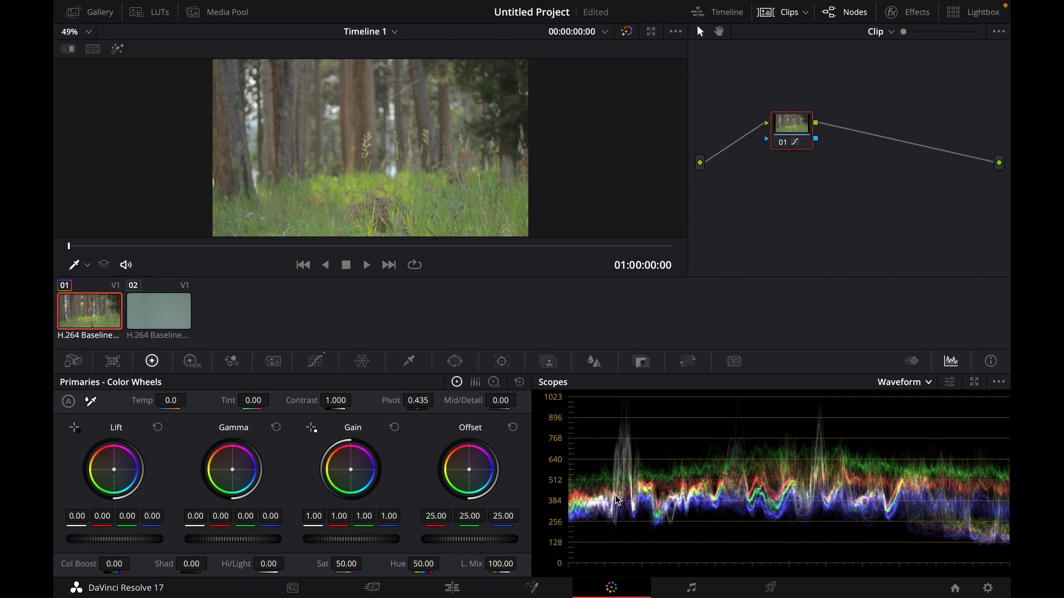
- Switch the scope between Parade, Waveform and Vectorscope to examine the clip, ending on Waveform
click(903, 382)
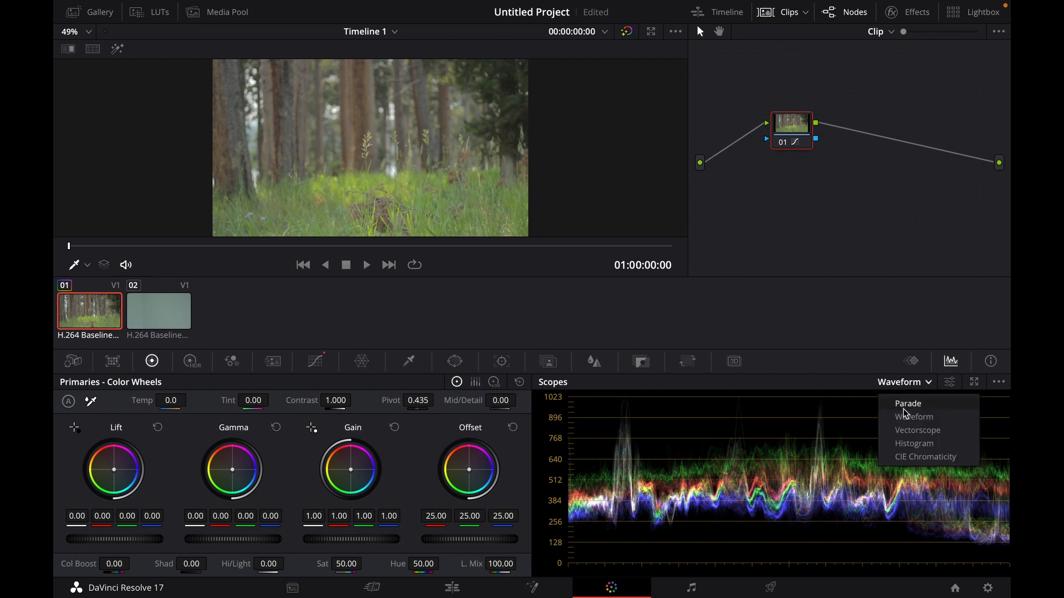
click(907, 407)
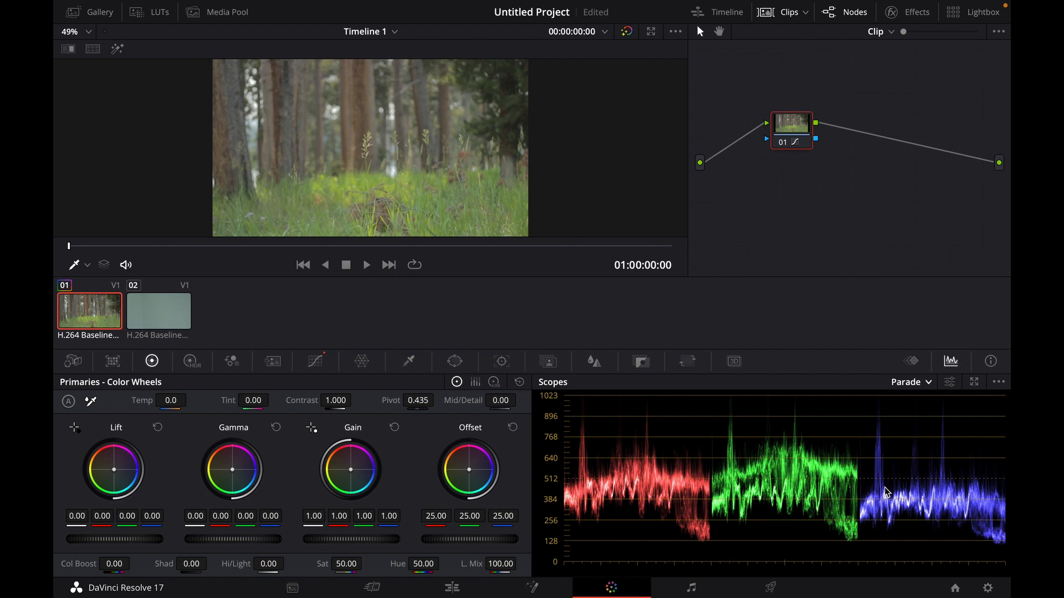
click(899, 387)
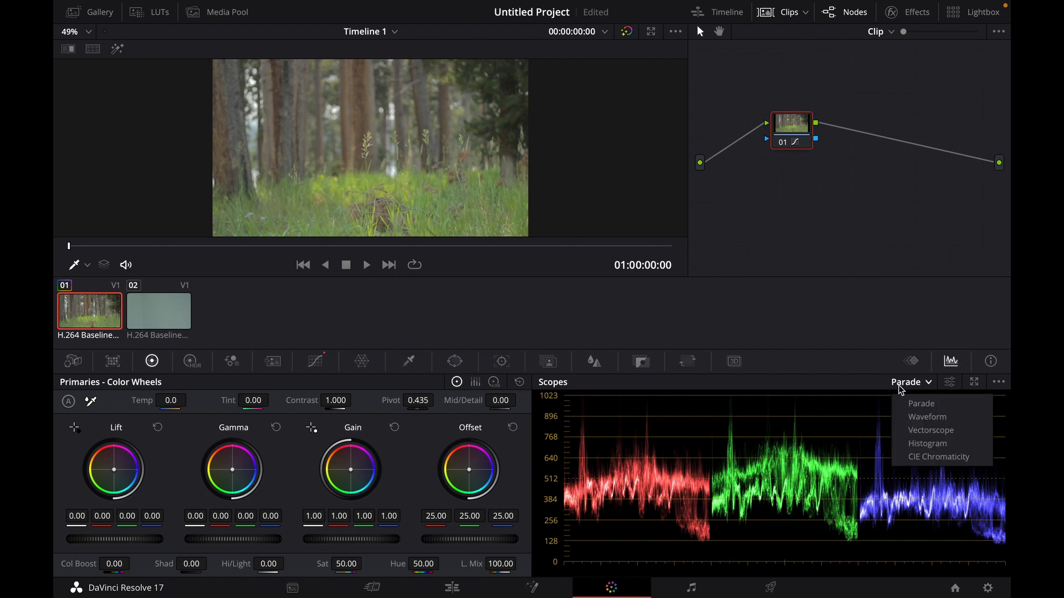
click(920, 417)
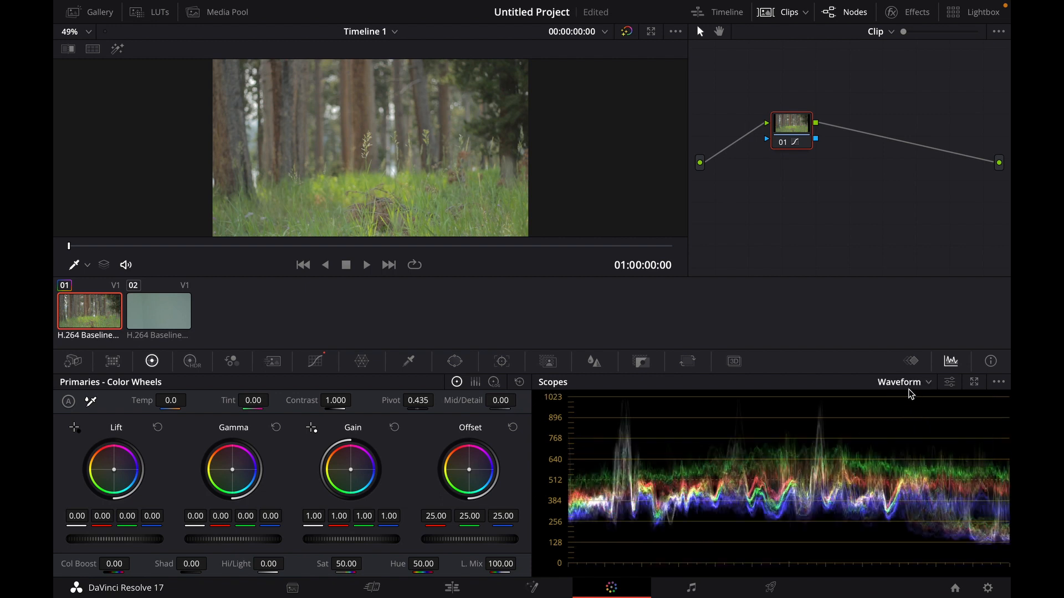
click(911, 390)
click(927, 431)
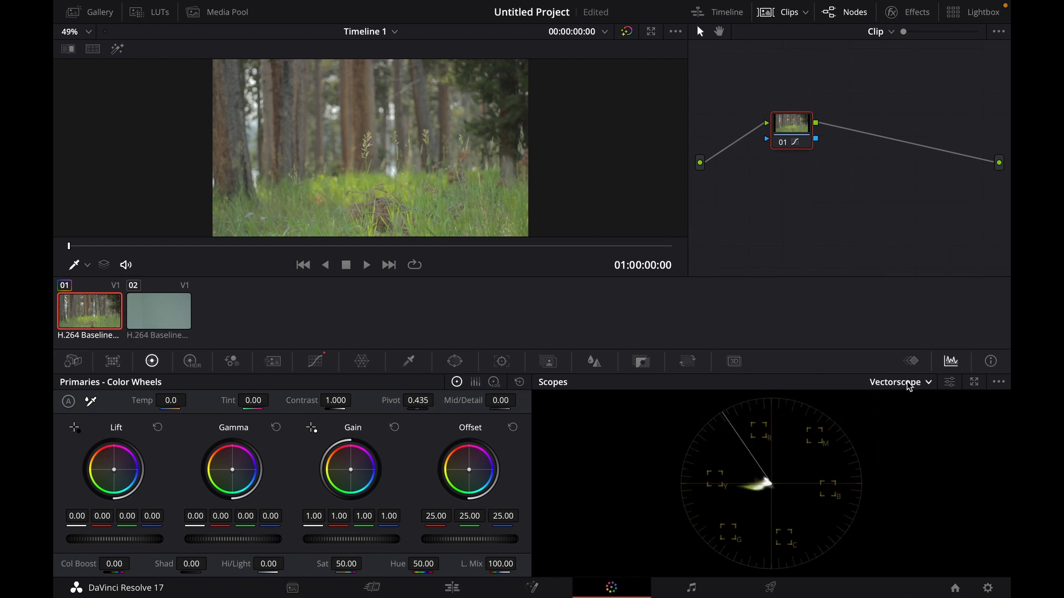
click(909, 382)
click(920, 418)
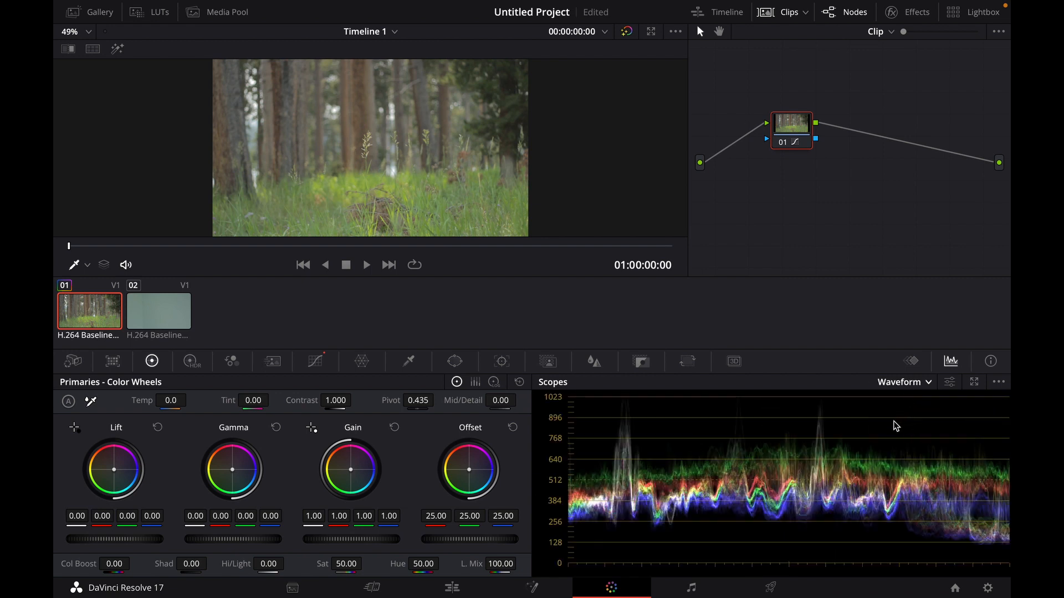
- Save the project and add two serial nodes after the first node
key(ctrl+s)
drag(803, 133, 778, 135)
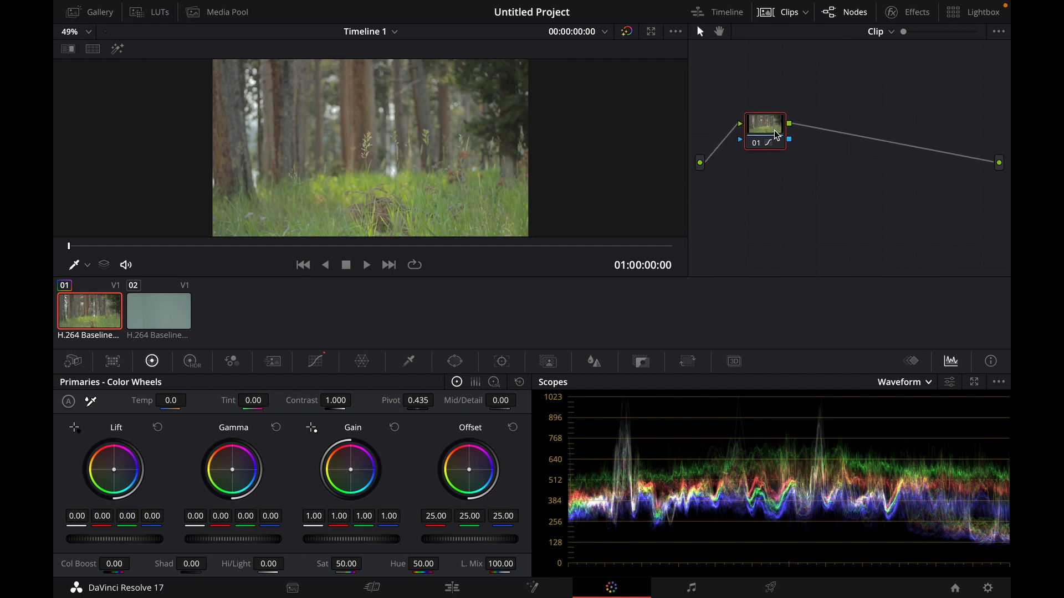
key(alt+s)
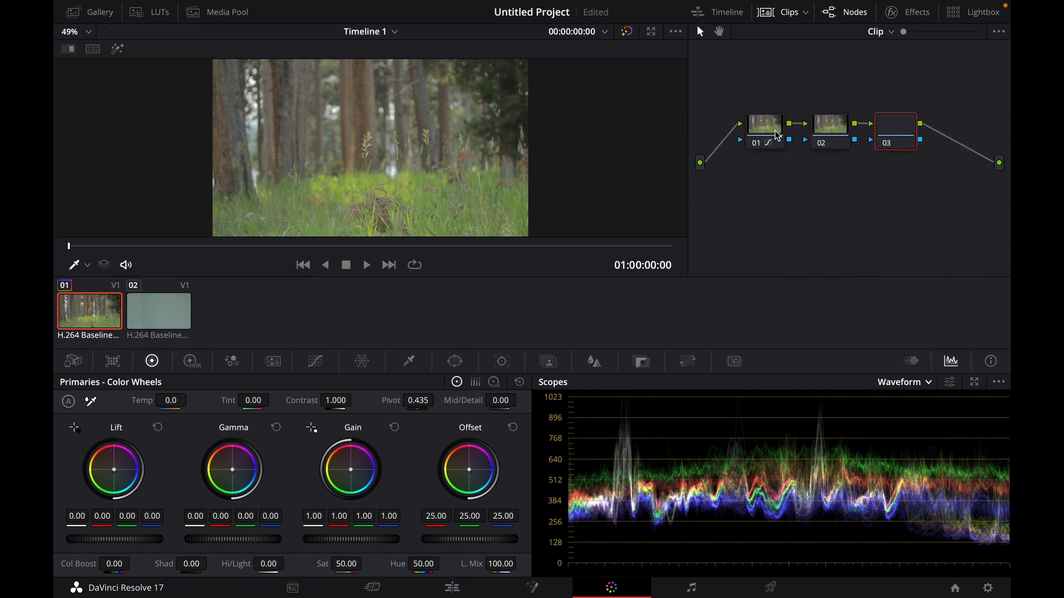
key(alt+s)
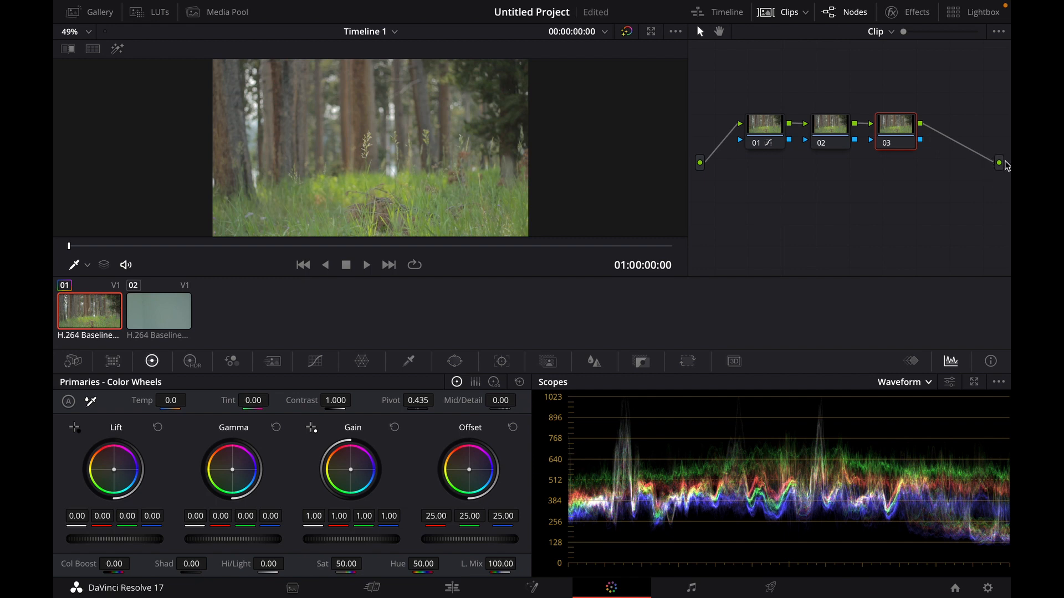
- Label the first node Correction
click(837, 139)
click(886, 143)
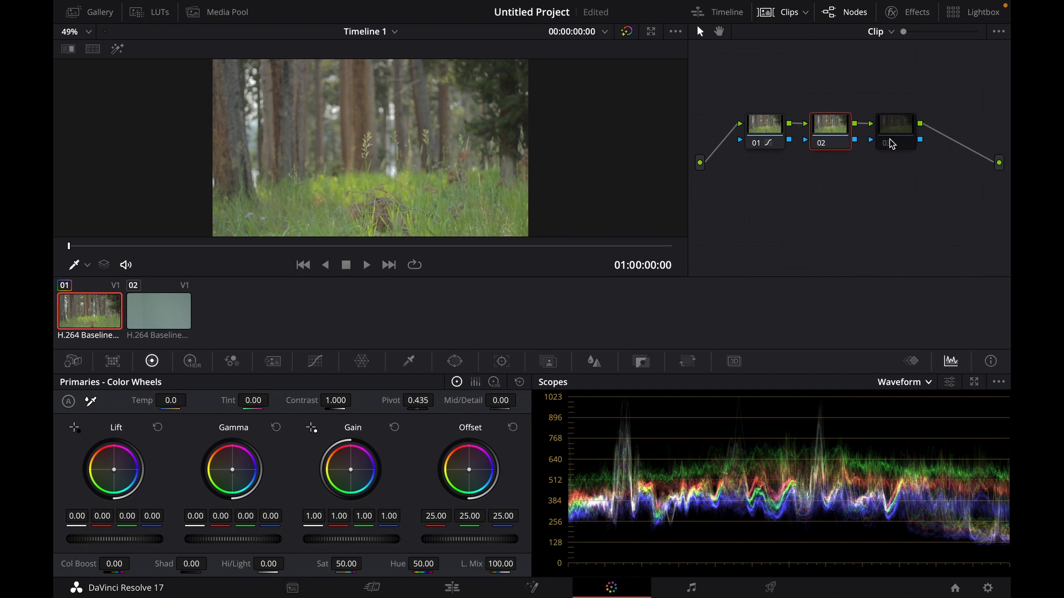
click(894, 141)
click(887, 144)
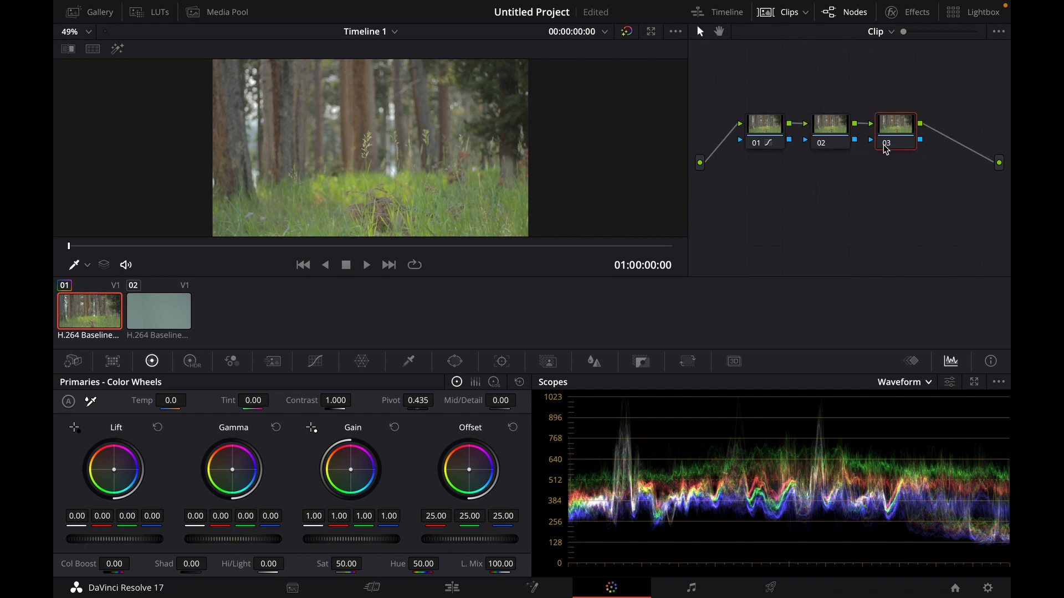
click(774, 132)
right_click(773, 144)
click(781, 162)
text(Correction)
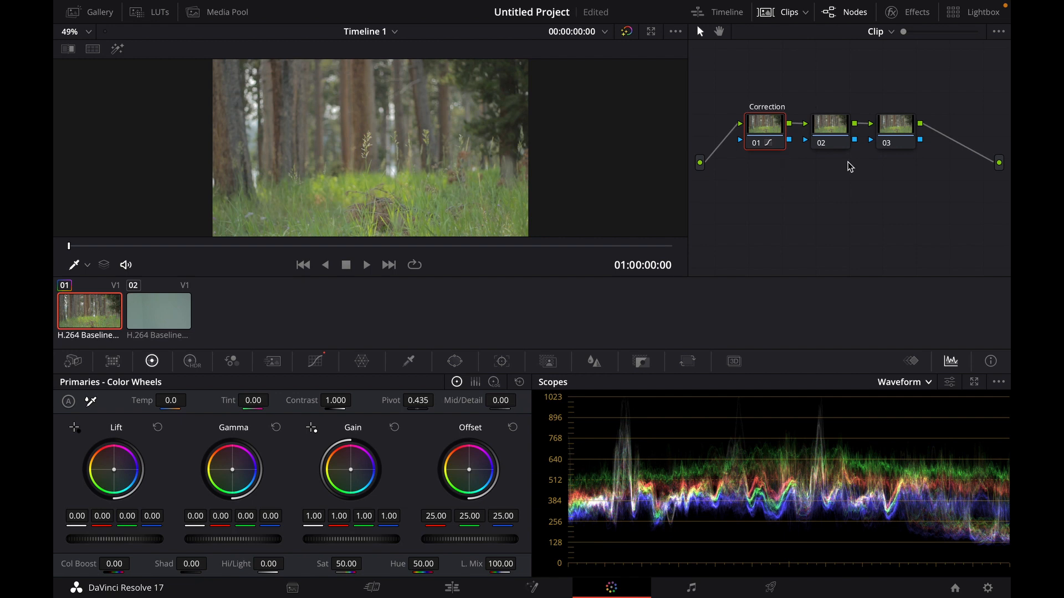
text(Look)
- Label the second node Look and the third node Look Fix
key(Tab)
text(Look Fix)
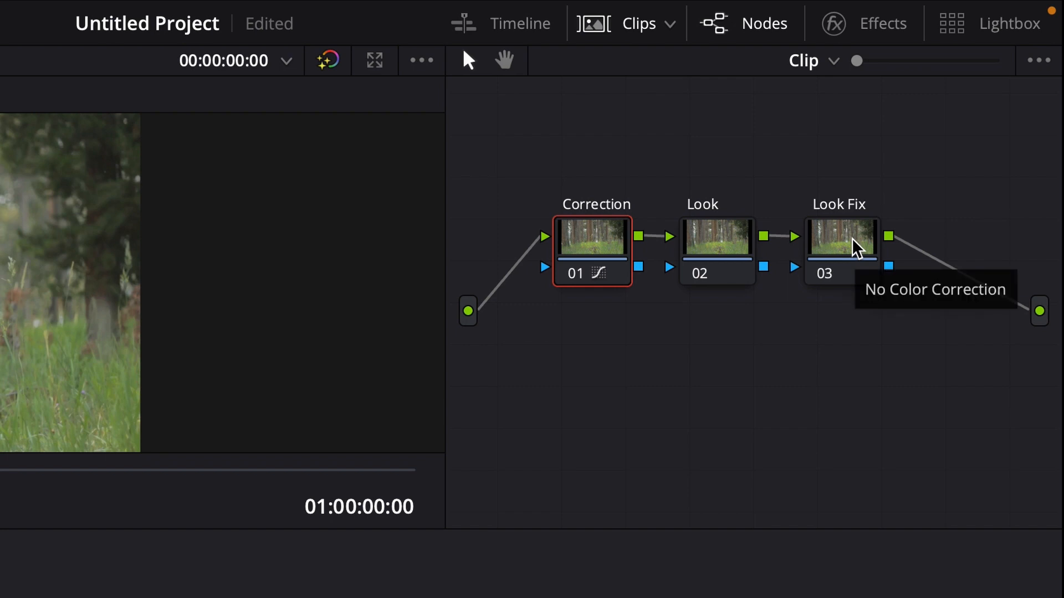
click(749, 238)
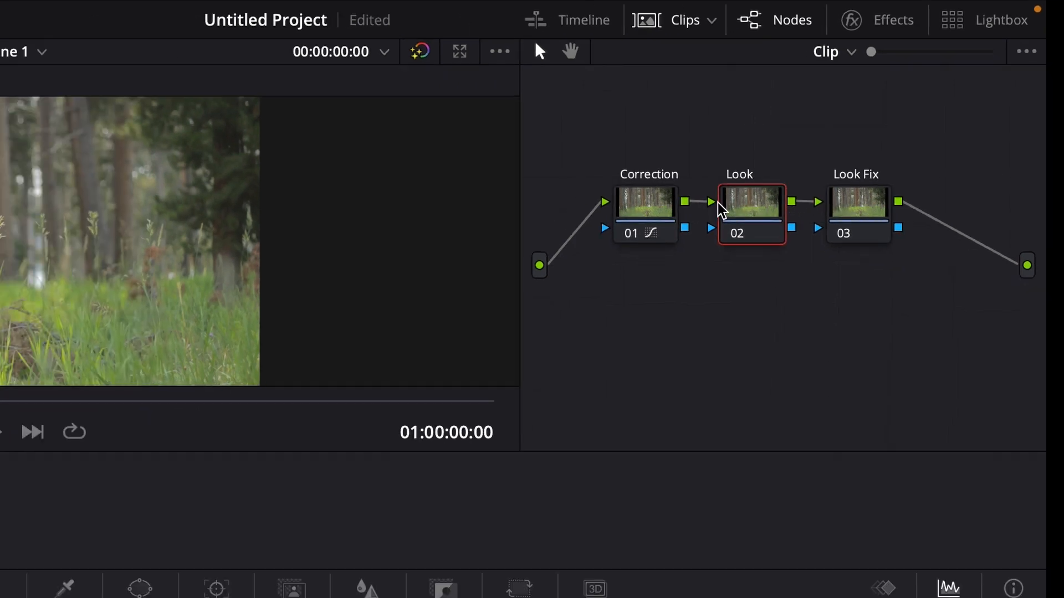
- On the Correction node, open Curves and move the luma curve's black point to the right
click(649, 216)
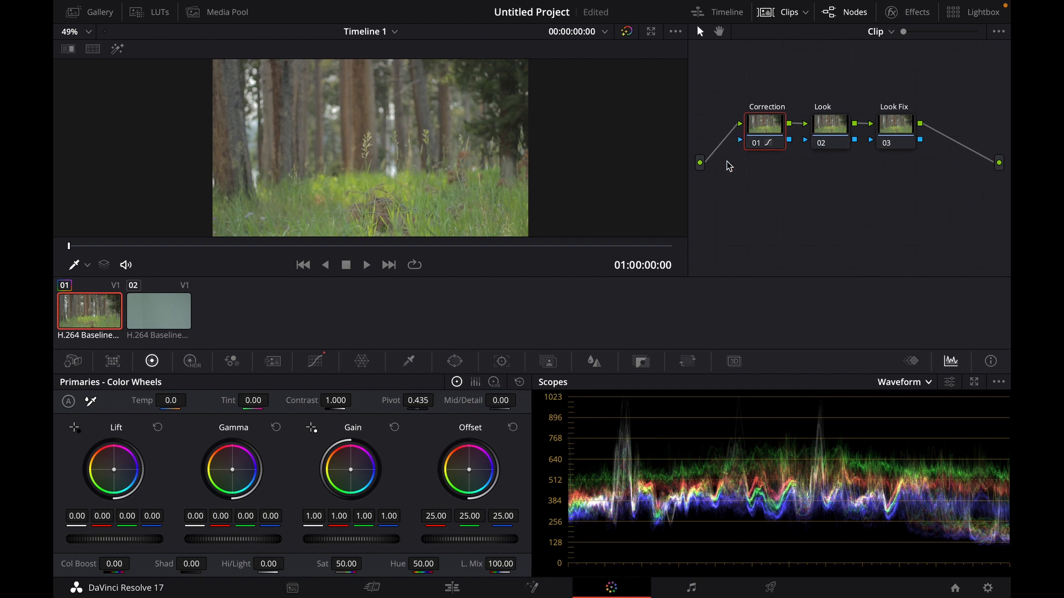
click(315, 363)
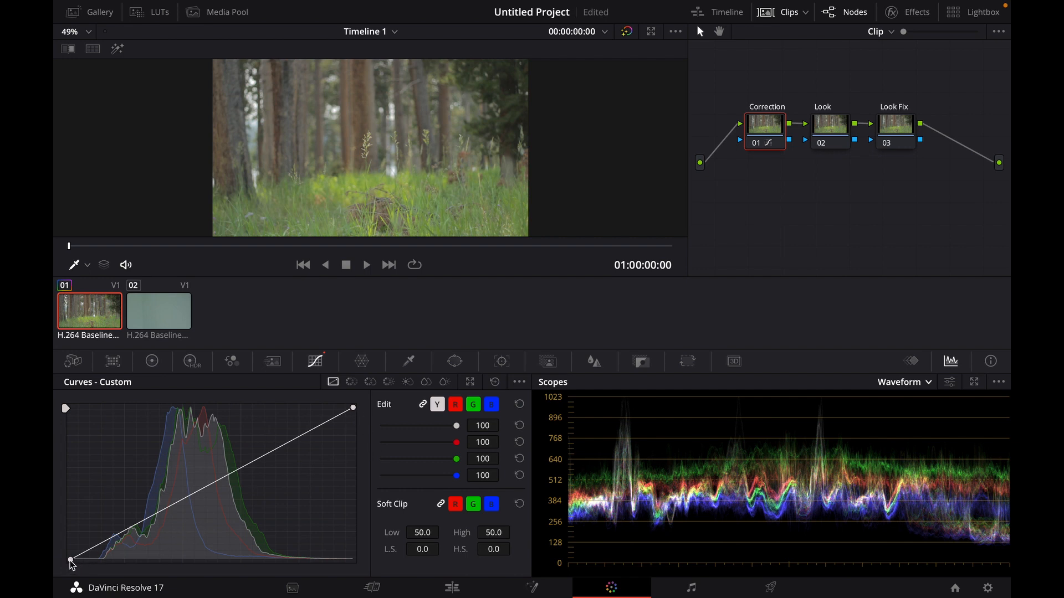
drag(71, 560, 102, 565)
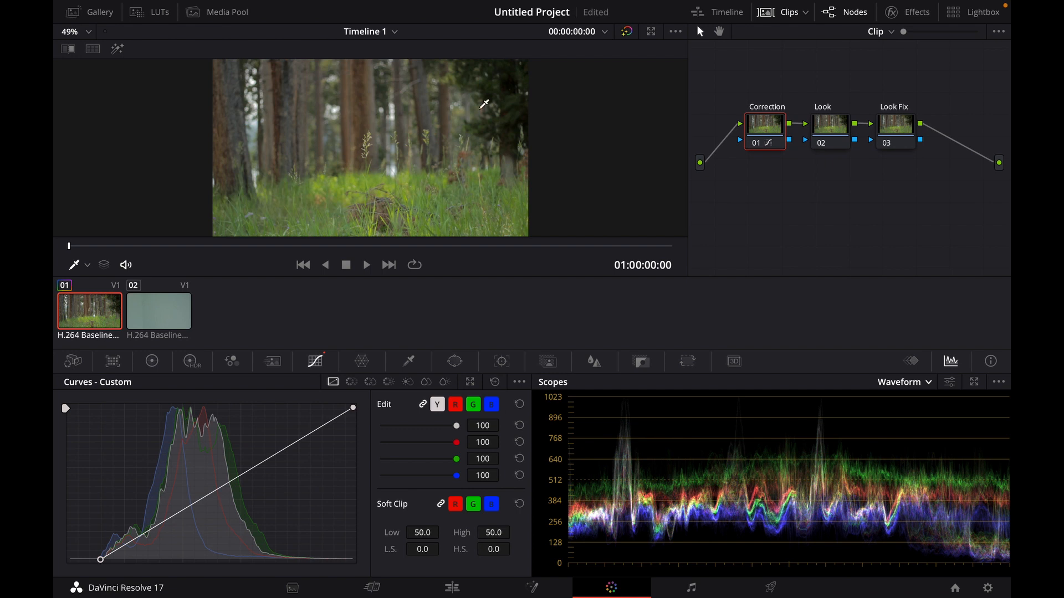
- Add a raised midtone point and a shadow point on the luma curve to shape the contrast
scroll(523, 87, down, 2)
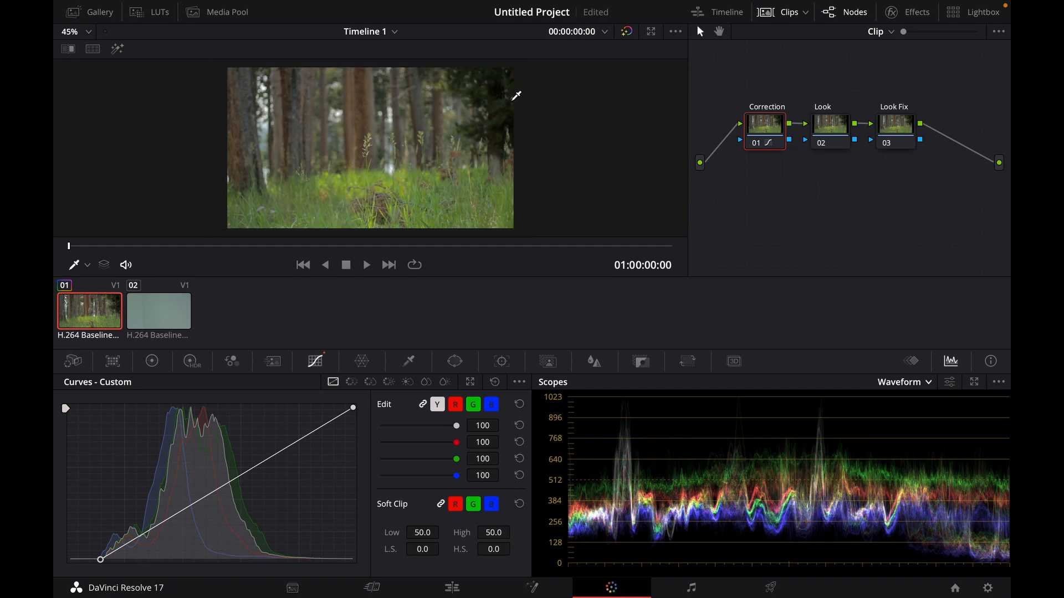
click(87, 32)
click(69, 63)
drag(171, 523, 208, 487)
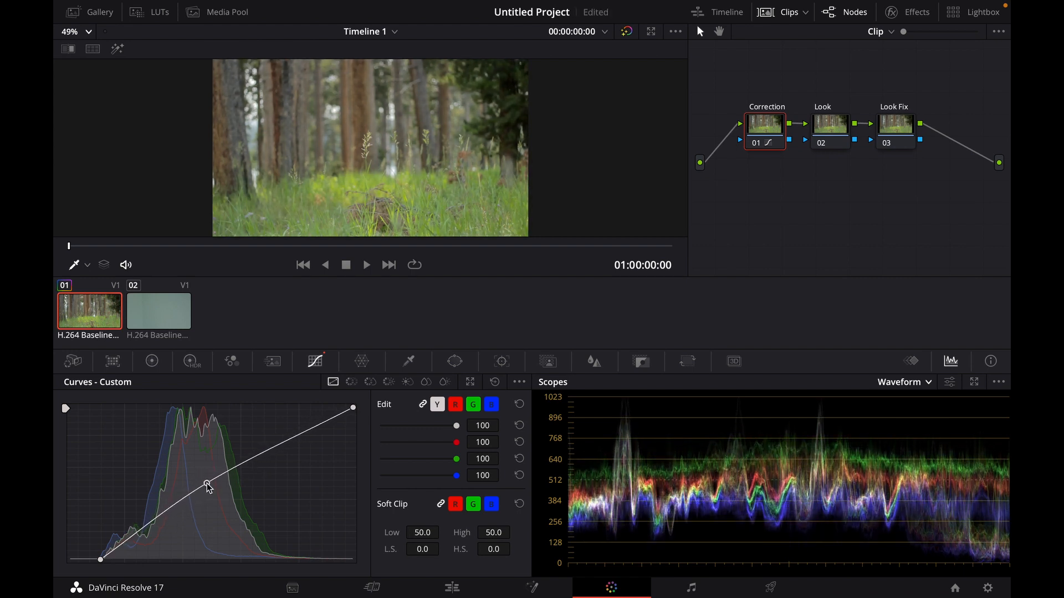
click(142, 530)
drag(143, 530, 145, 534)
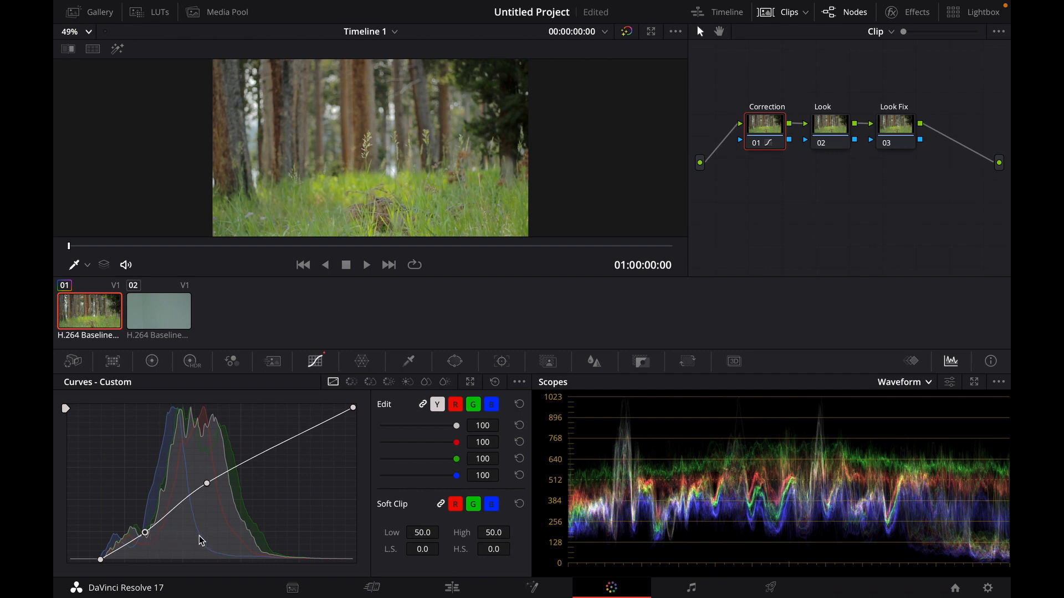
- Pull the midtone point on the Correction node's luma curve slightly lower
drag(206, 487, 219, 496)
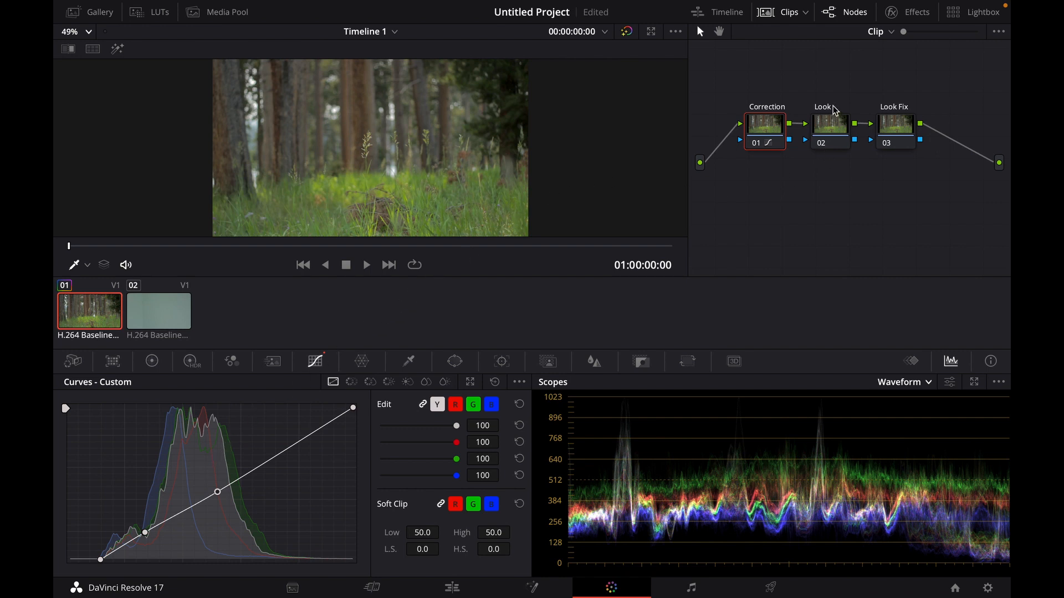
- Apply the CineMcKay Film Print Emulation 2383 (For Non Log Clips) LUT to the Look node
click(834, 122)
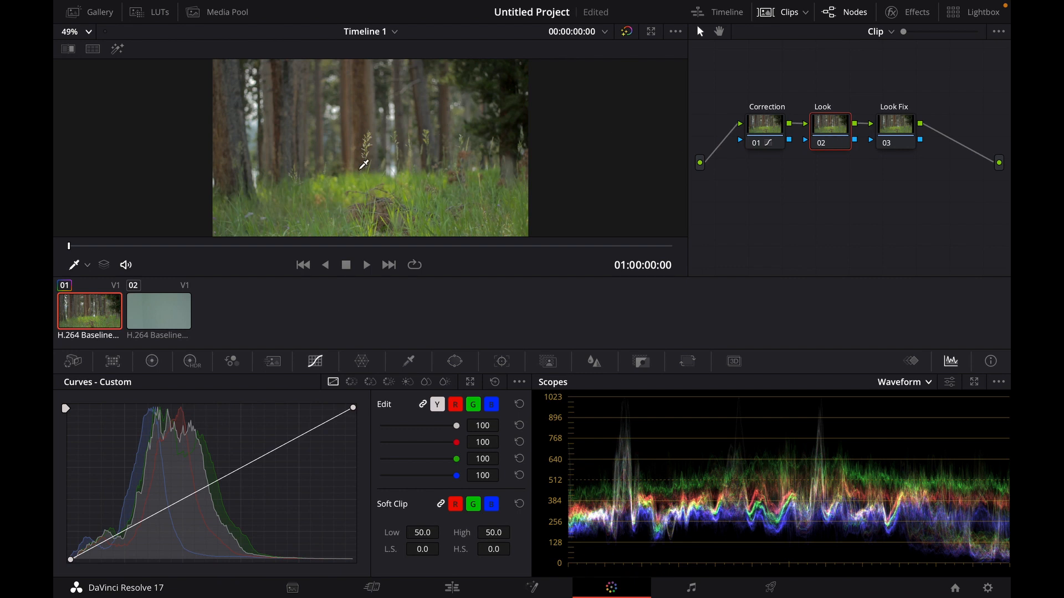
click(152, 11)
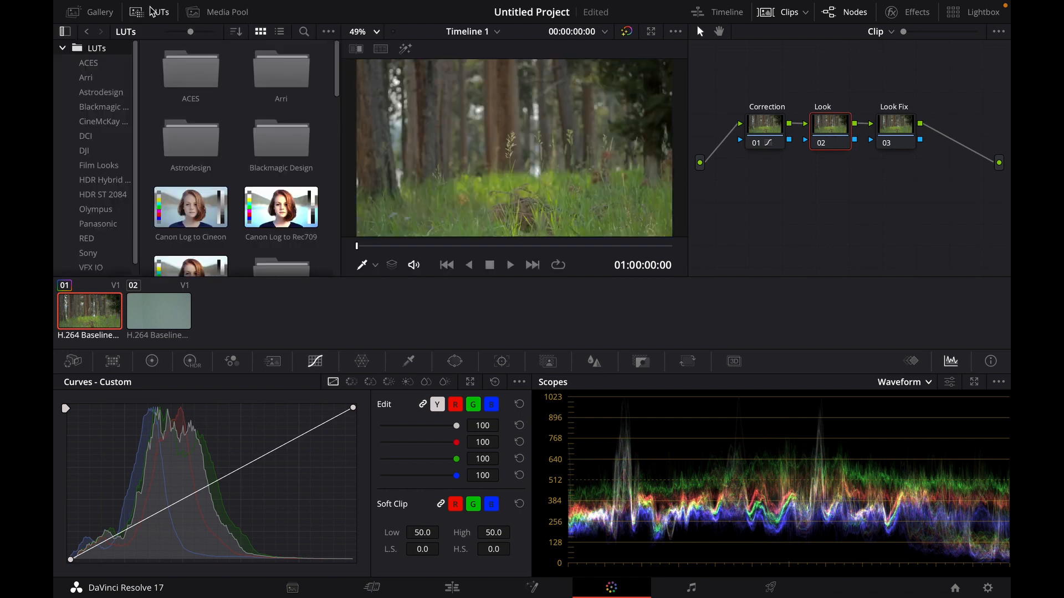
click(105, 123)
scroll(228, 205, down, 3)
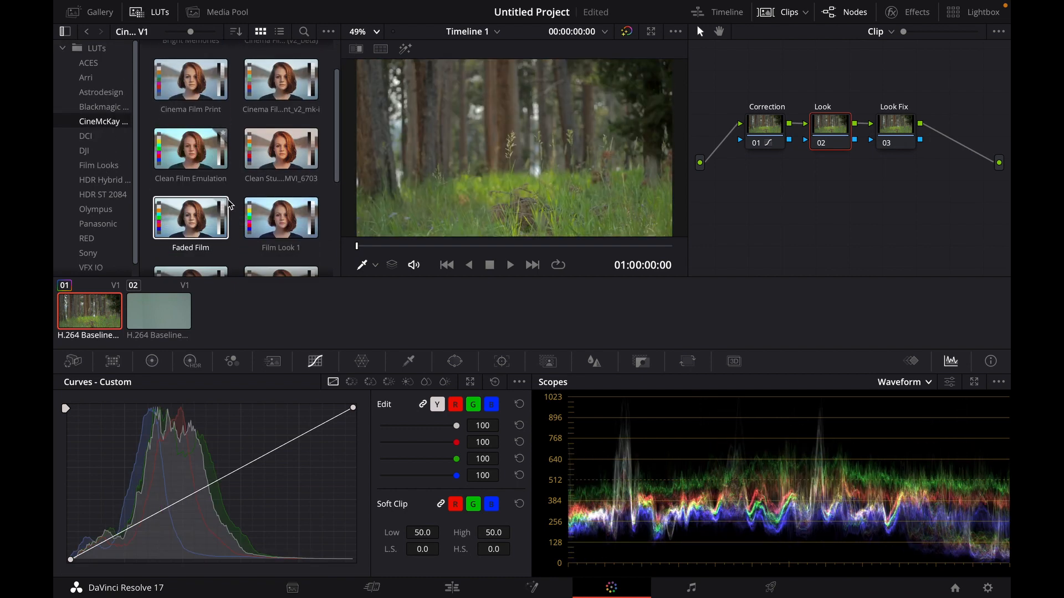
scroll(228, 204, down, 2)
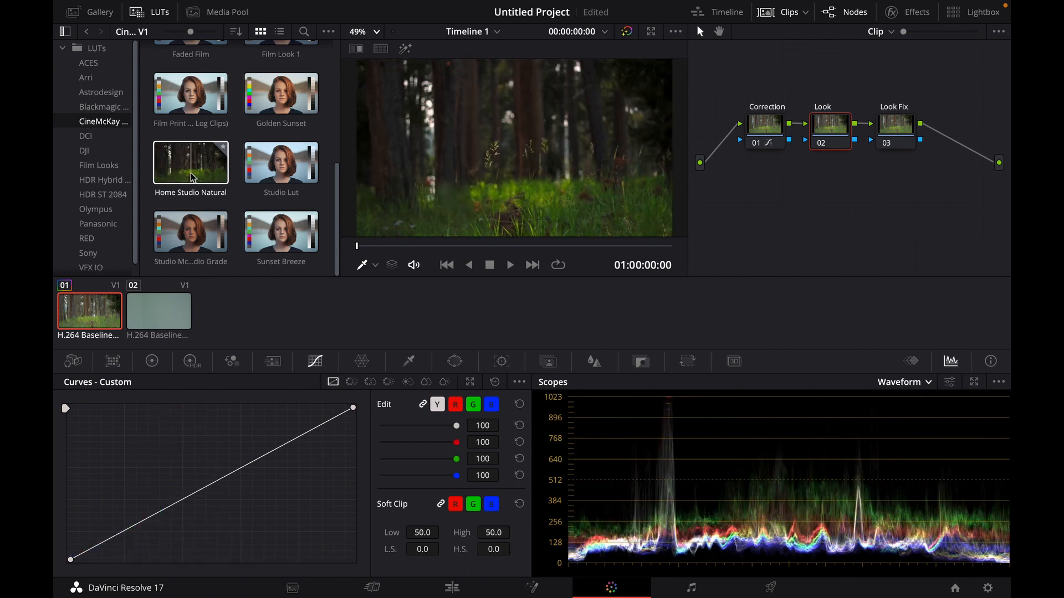
click(177, 96)
drag(178, 95, 839, 132)
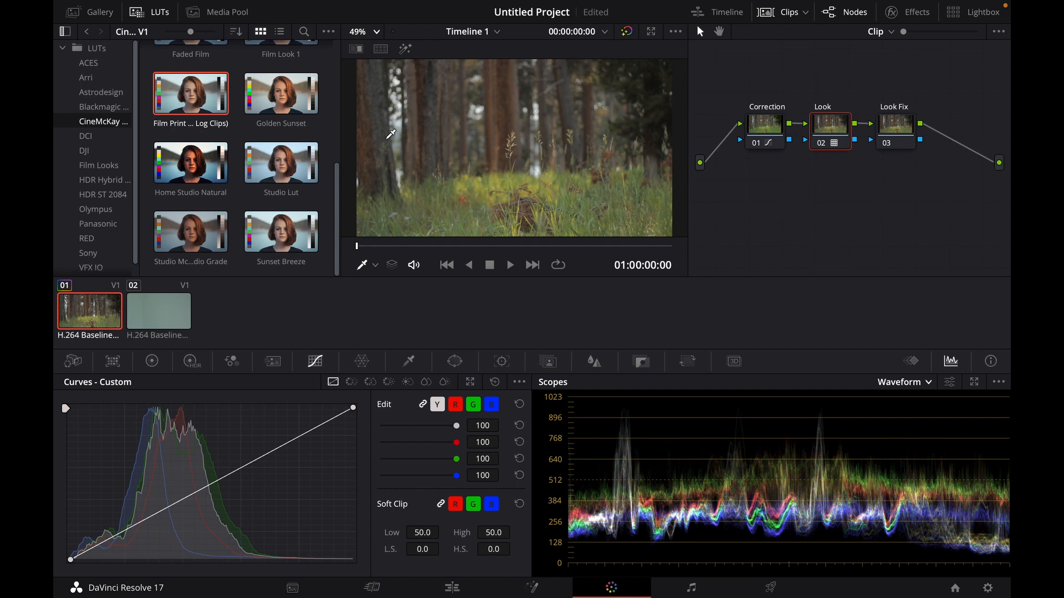
- On the Look node's Hue vs Sat curve, boost saturation around hue 77 and reduce yellow-orange saturation, then save the project
click(373, 384)
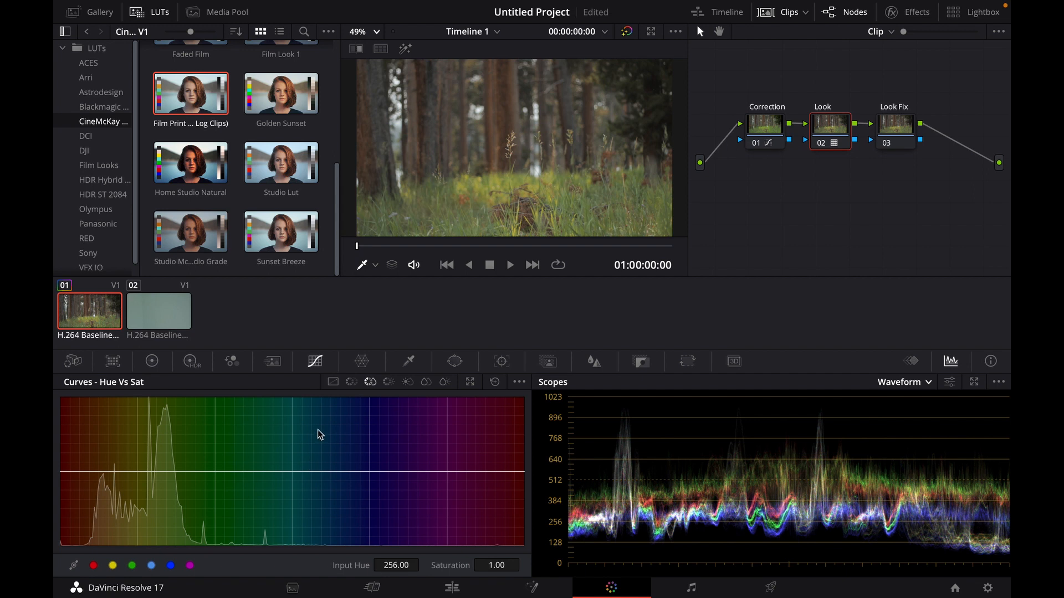
click(292, 472)
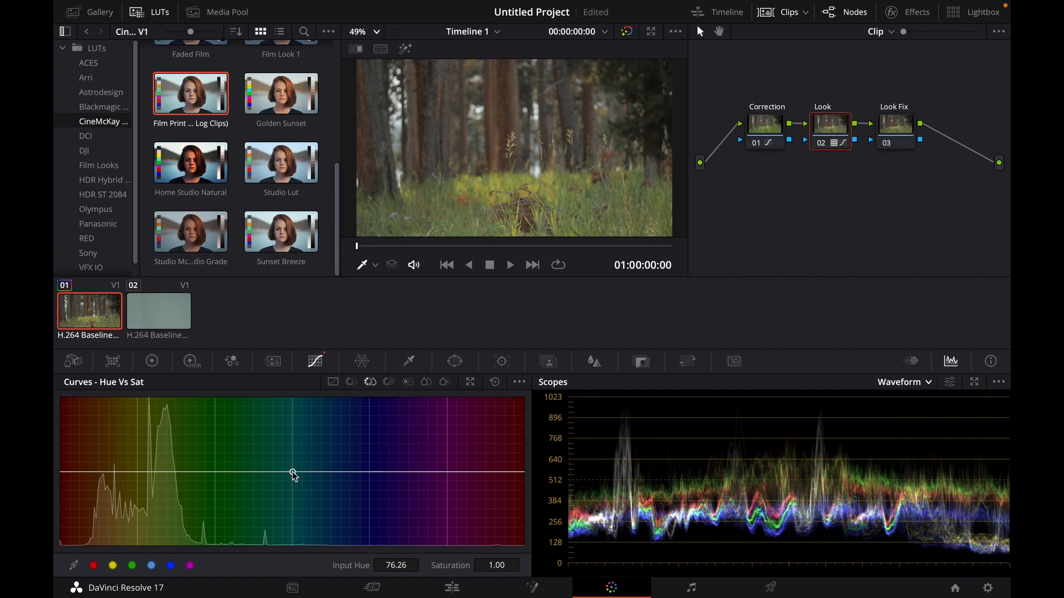
drag(291, 471, 296, 403)
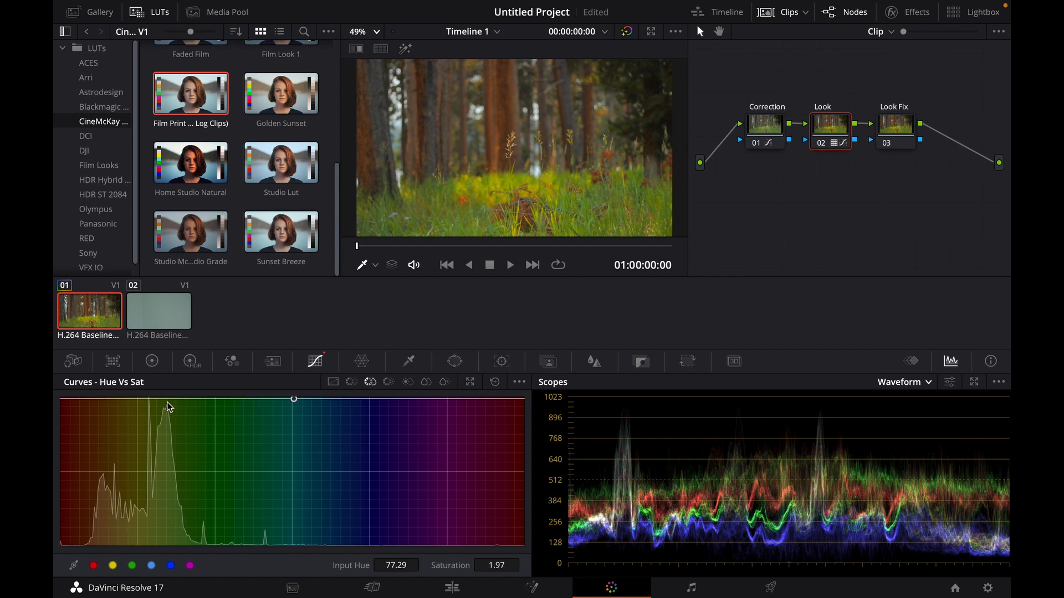
drag(169, 400, 149, 459)
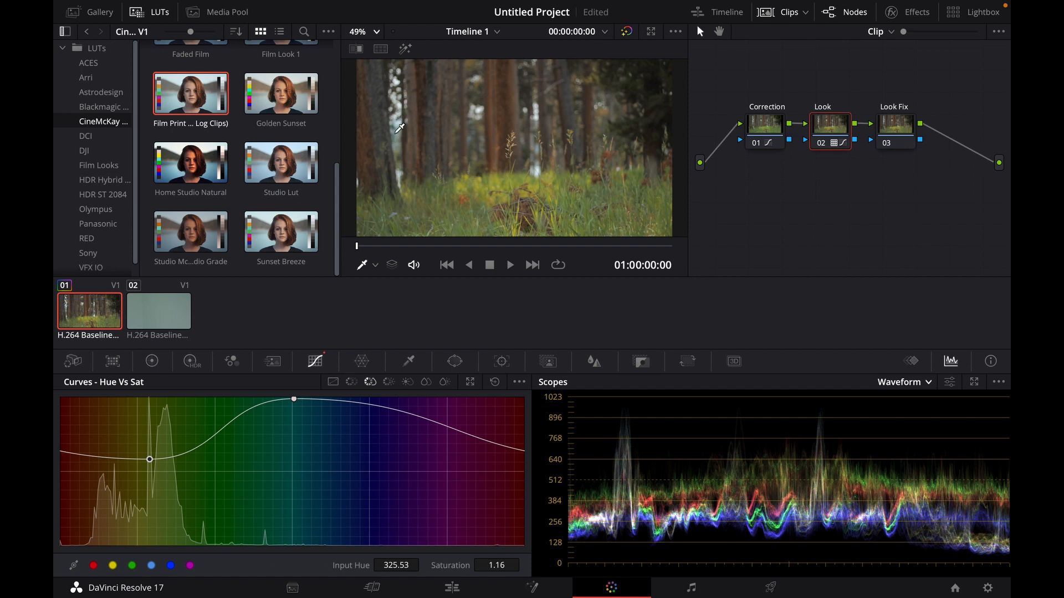
key(ctrl+s)
- On the Look Fix node, add a rectangular window over the lower grass, widen it and soften its top edge
click(896, 130)
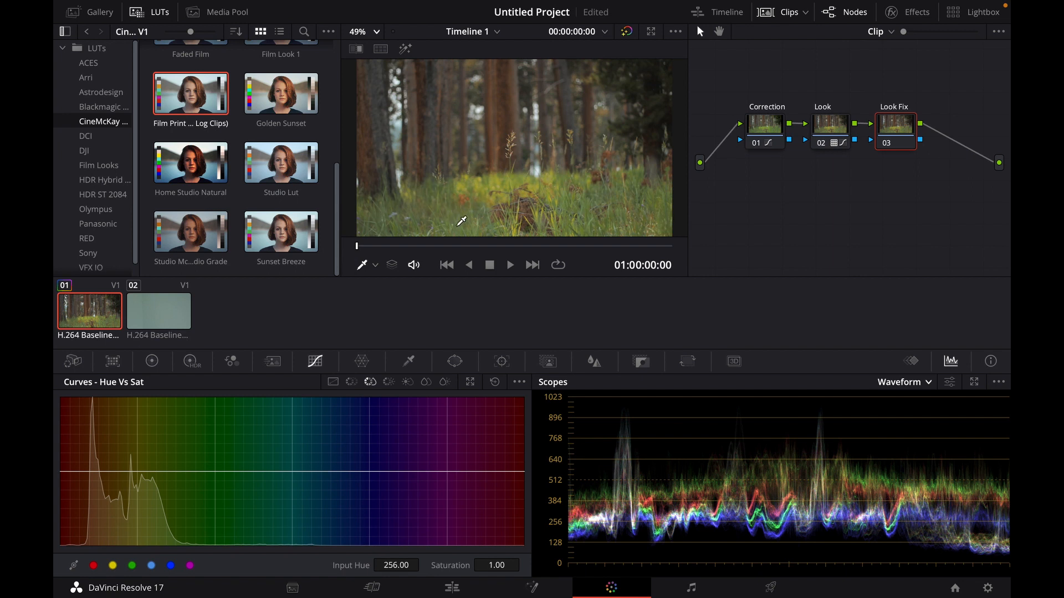
click(455, 361)
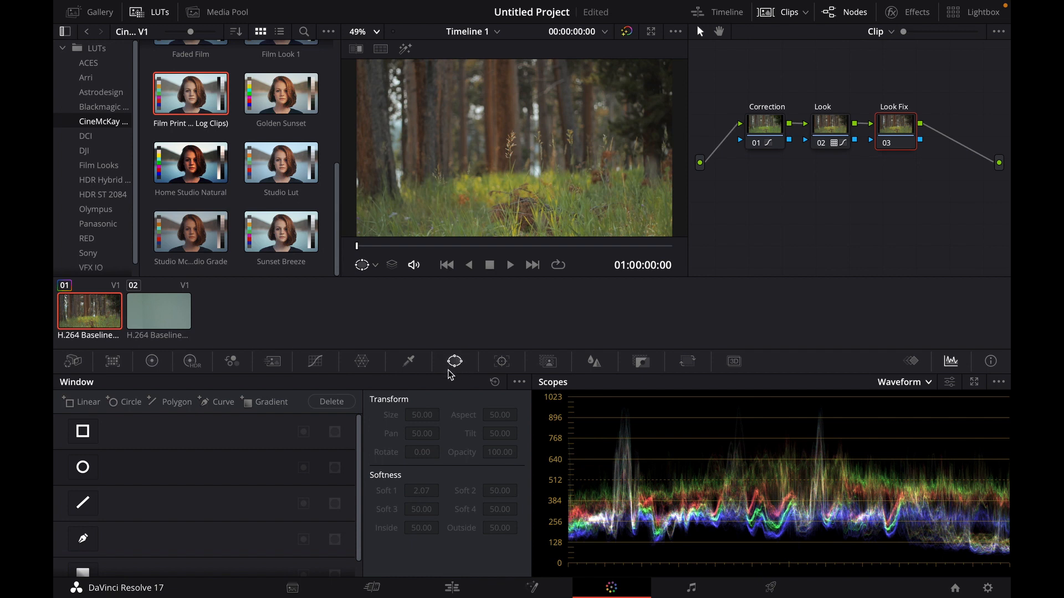
click(83, 432)
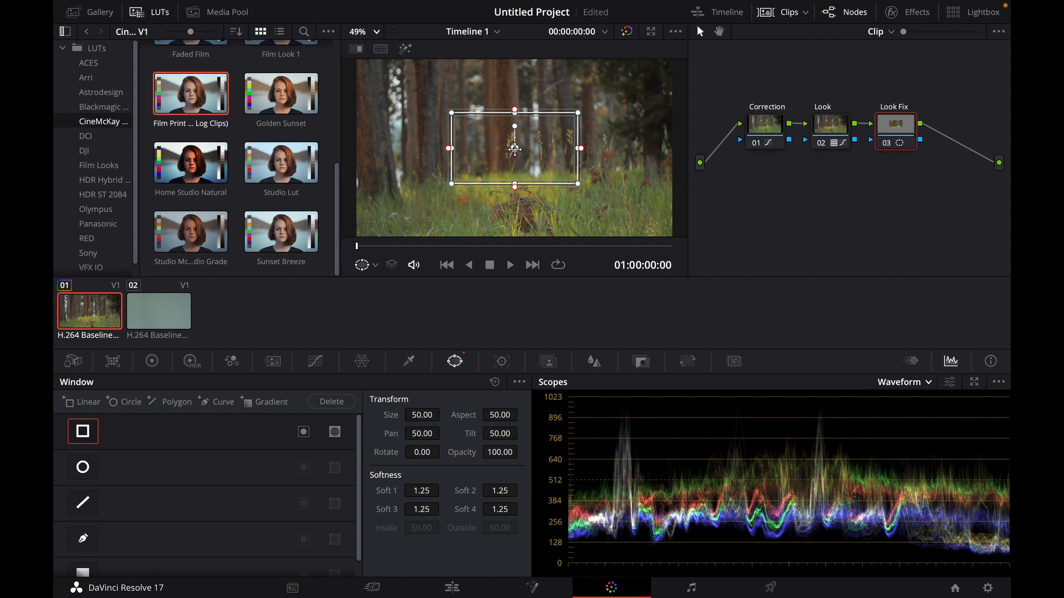
drag(514, 149, 376, 202)
scroll(513, 189, down, 2)
scroll(485, 195, up, 1)
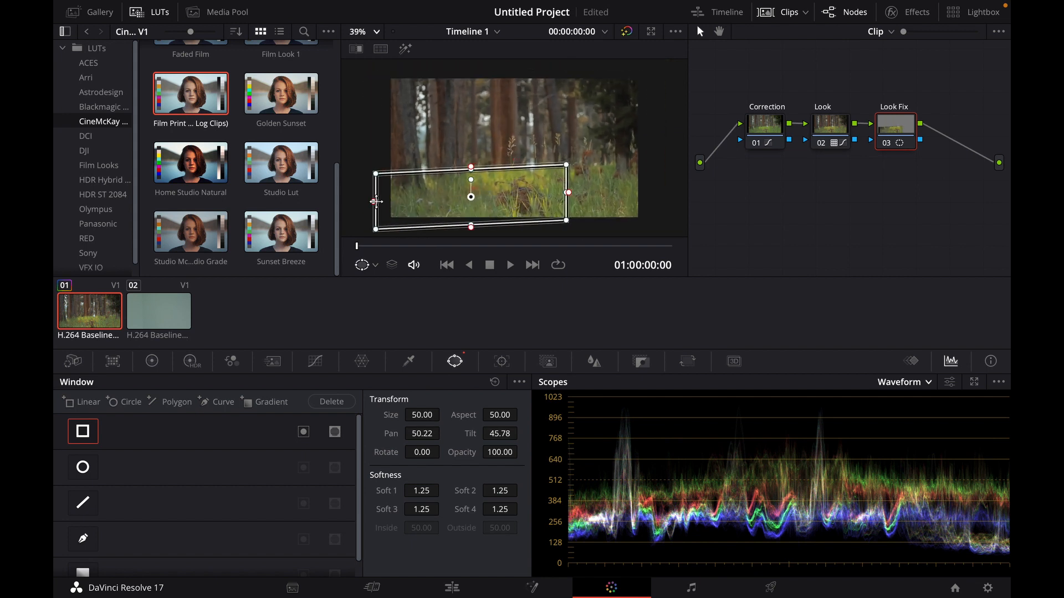
drag(568, 192, 660, 190)
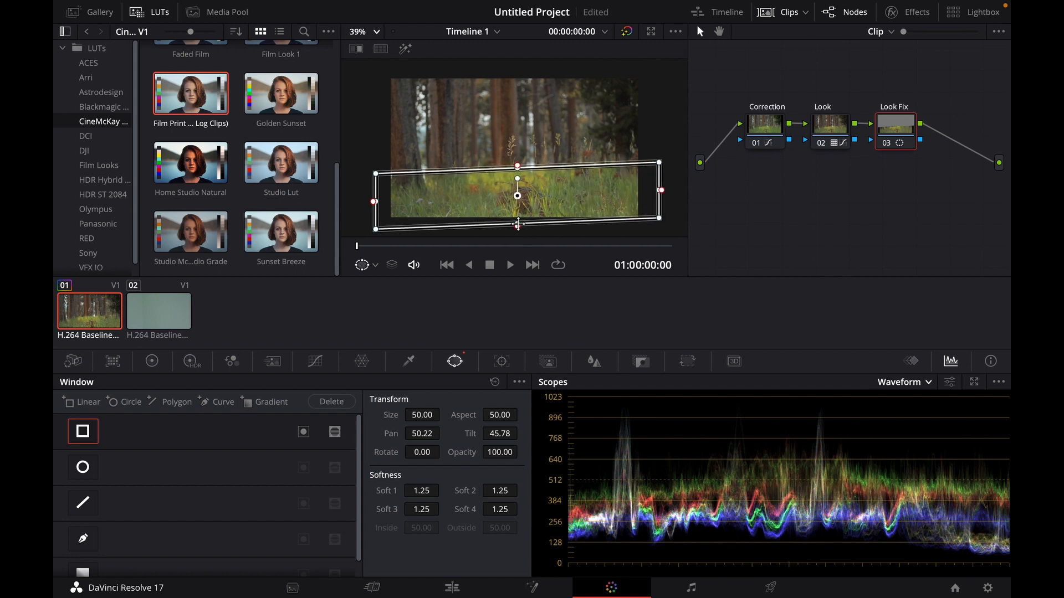
drag(518, 224, 519, 233)
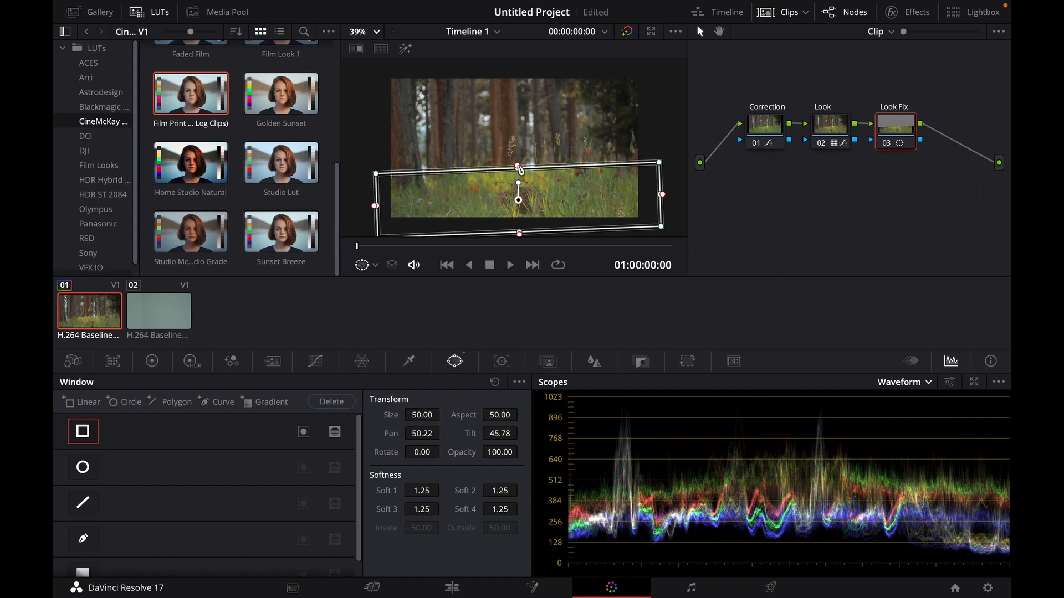
drag(518, 167, 518, 162)
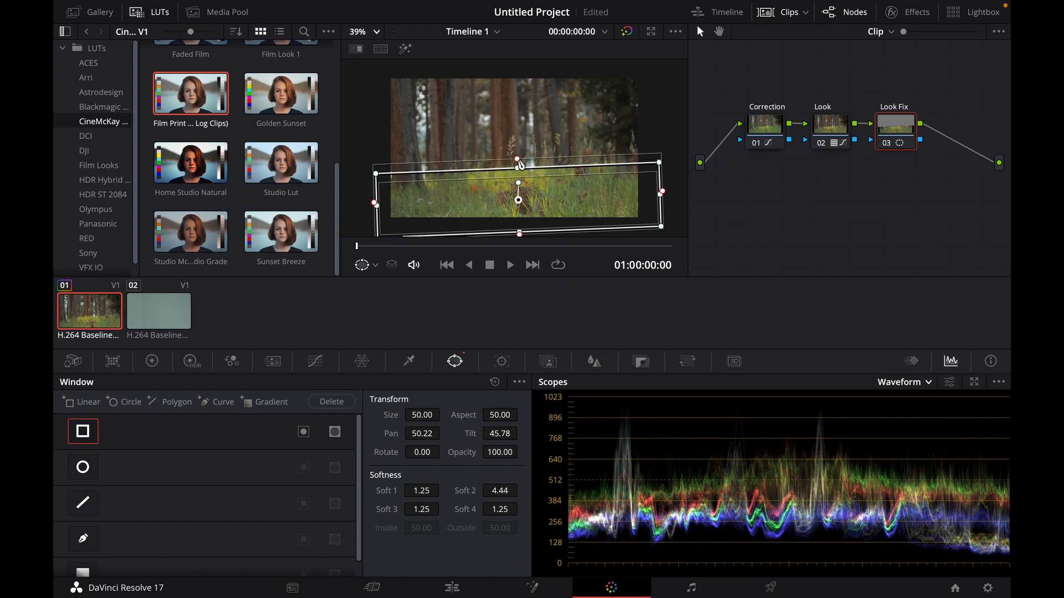
- Fit the viewer to the frame and track the window forward through the clip
click(378, 35)
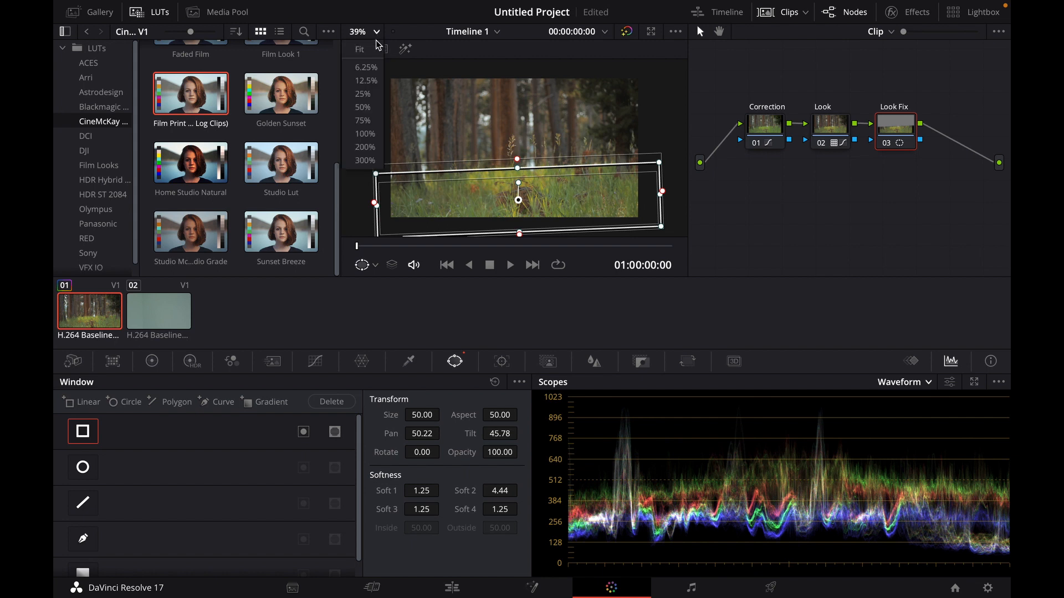
click(376, 52)
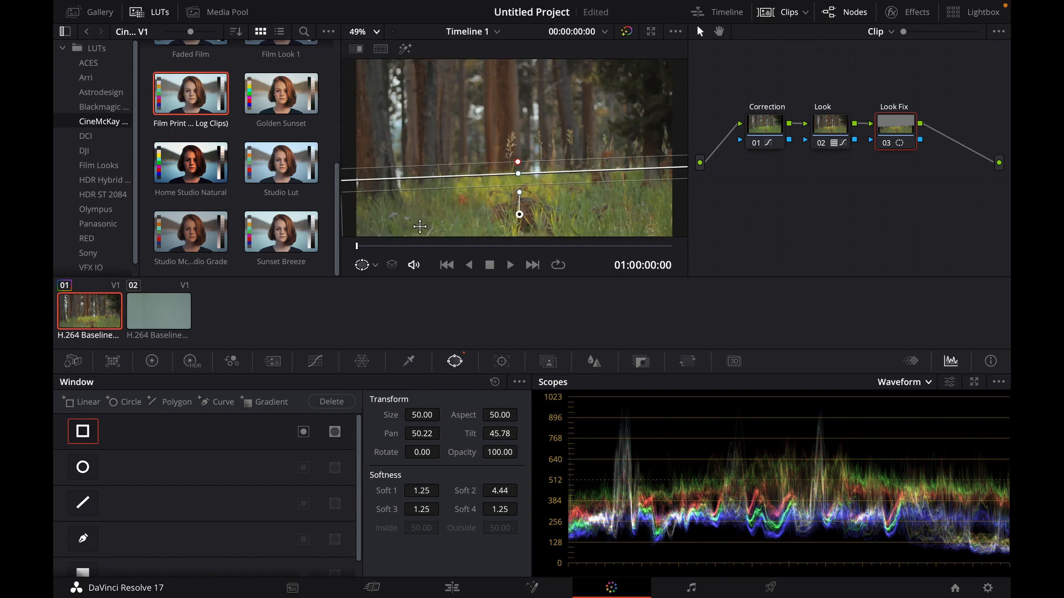
key(ctrl+t)
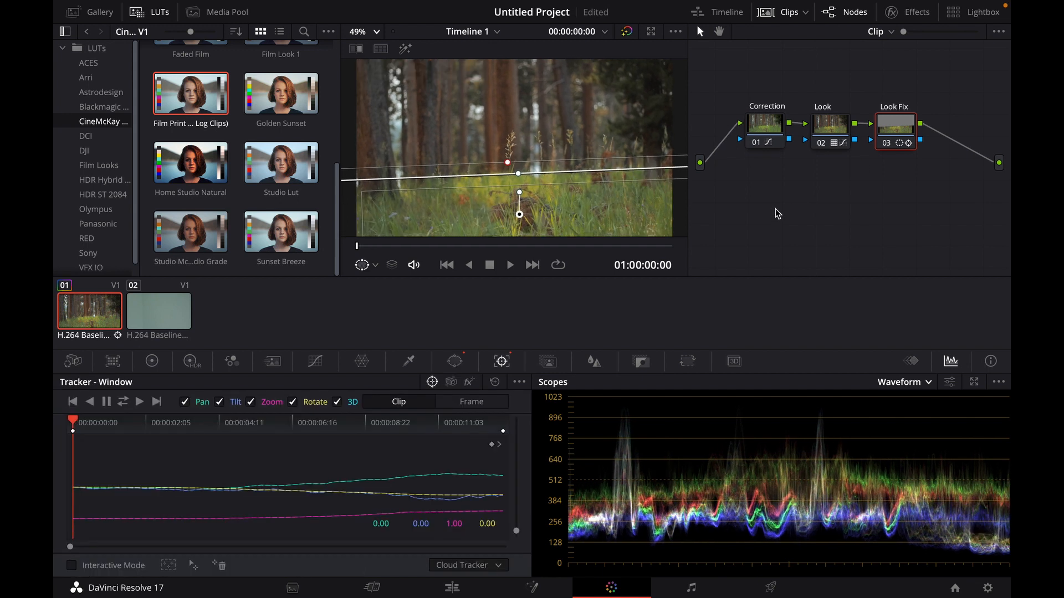
- Shape the Look Fix luma curve by moving the black point right and adding shadow and midtone points
click(316, 362)
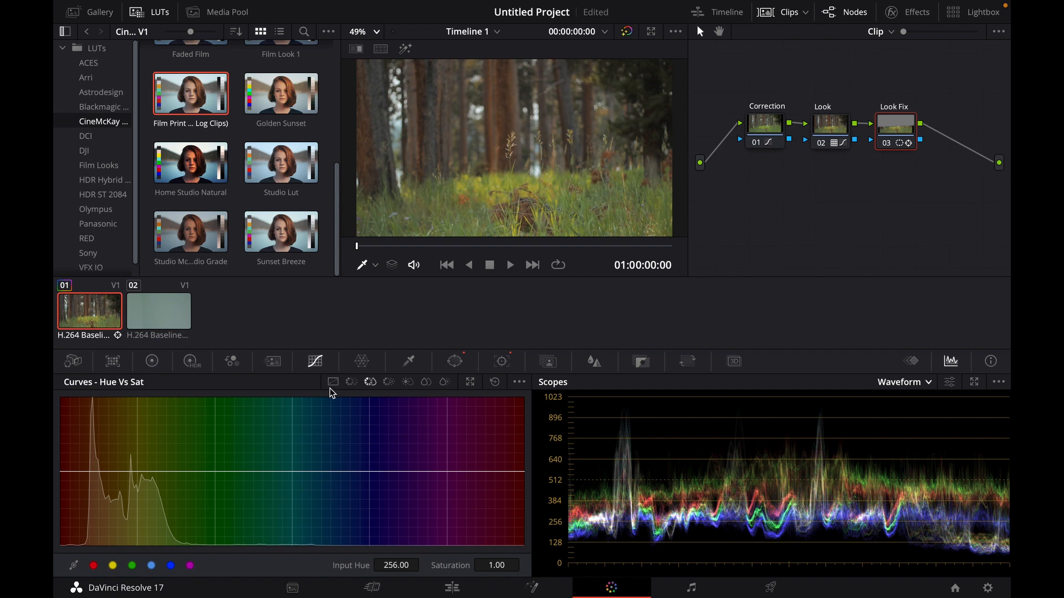
click(333, 382)
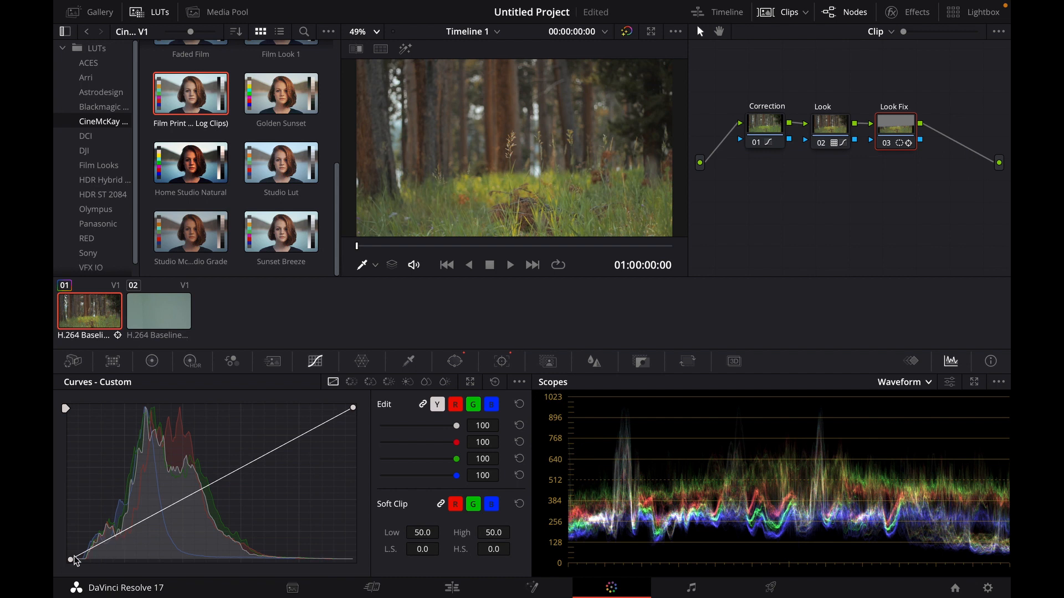
drag(71, 560, 127, 545)
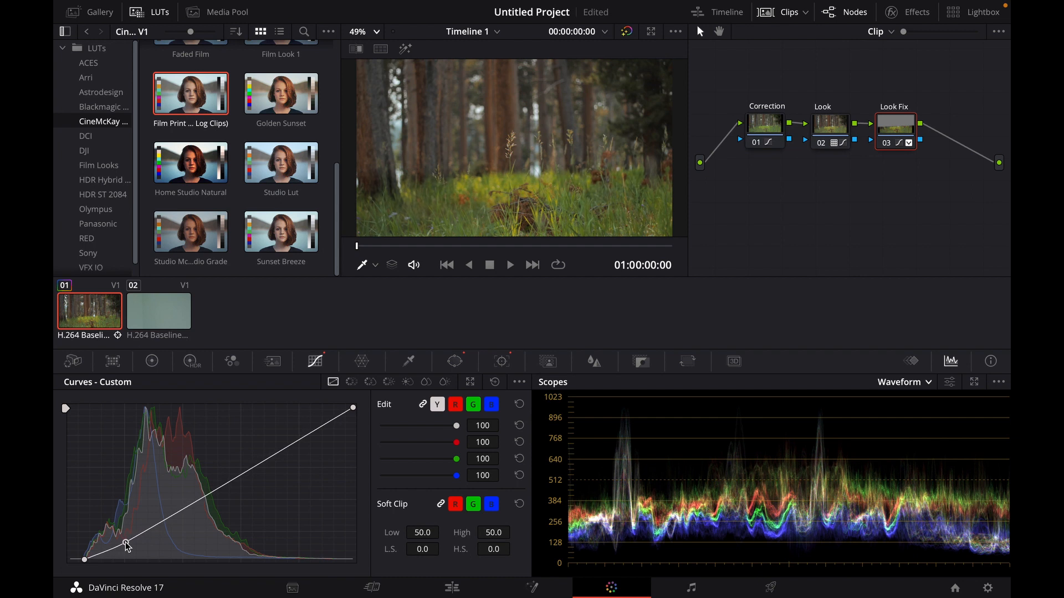
click(191, 503)
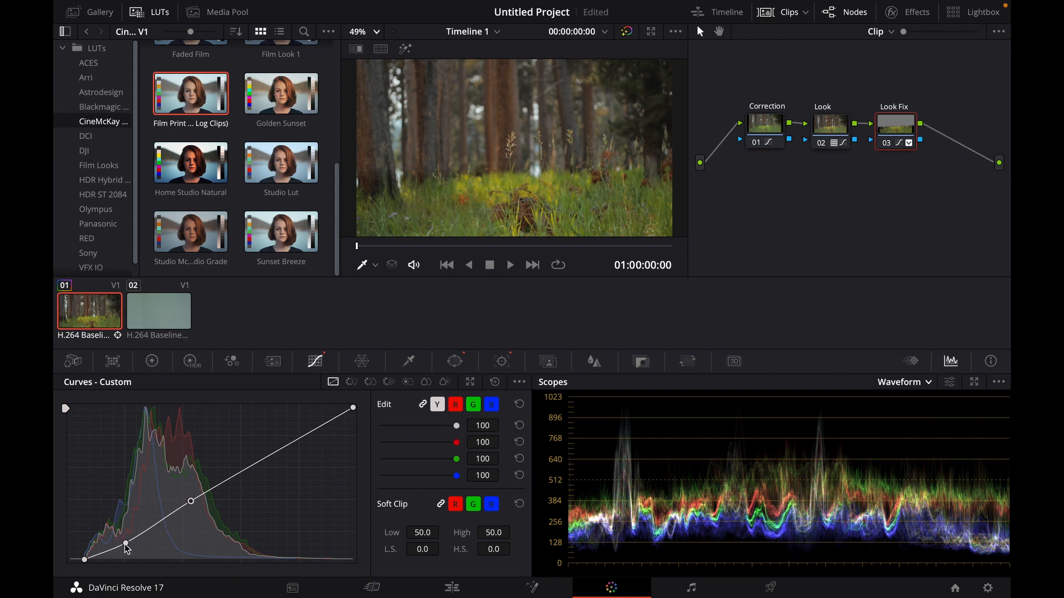
drag(125, 544, 125, 543)
- Compare the grade by bypassing all nodes and toggling each node off and back on
click(628, 33)
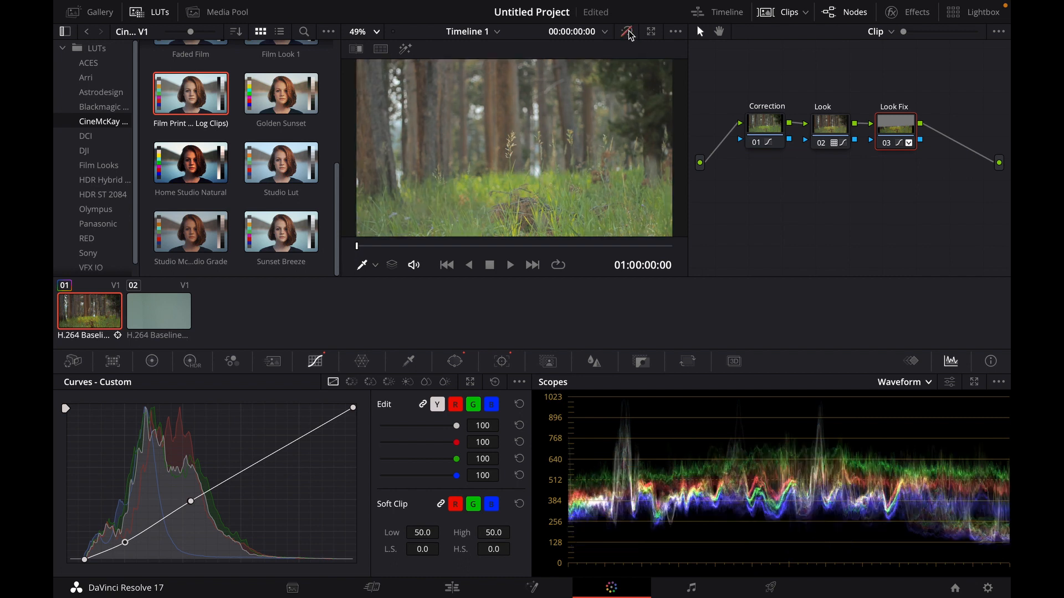
click(629, 33)
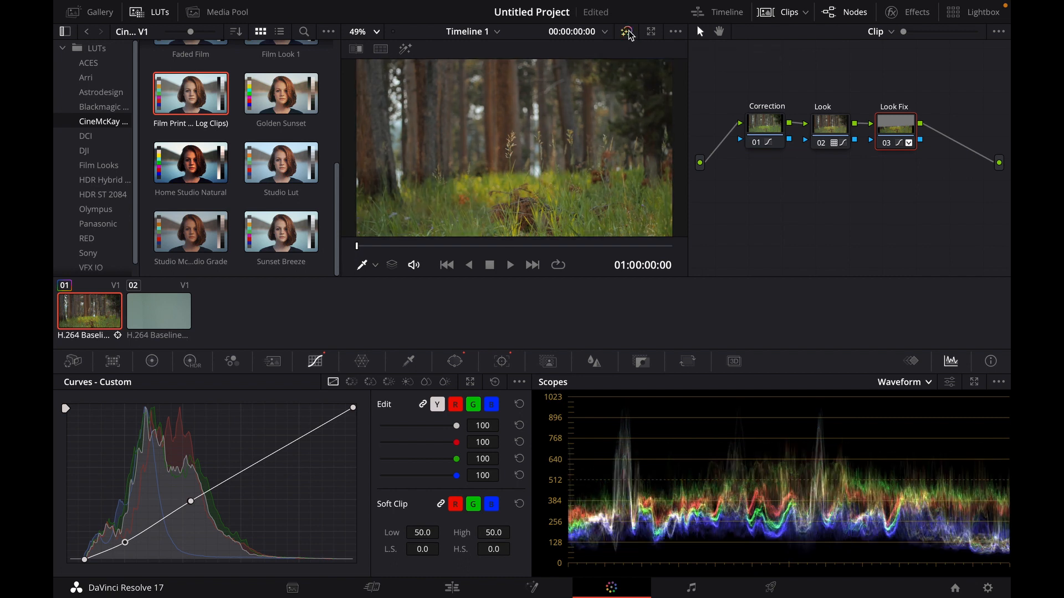
click(885, 143)
click(820, 145)
click(756, 143)
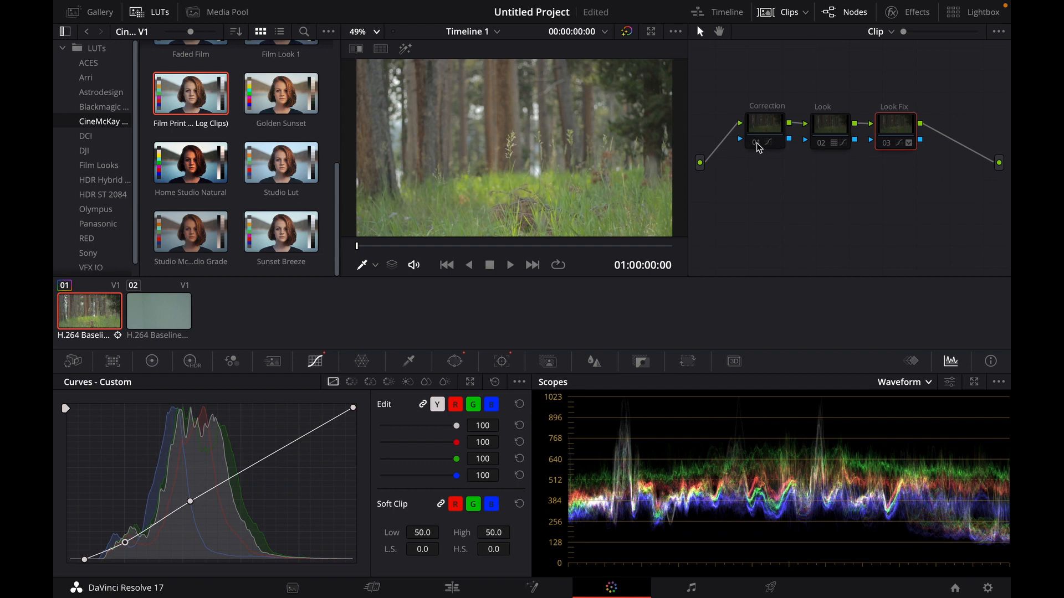
click(757, 144)
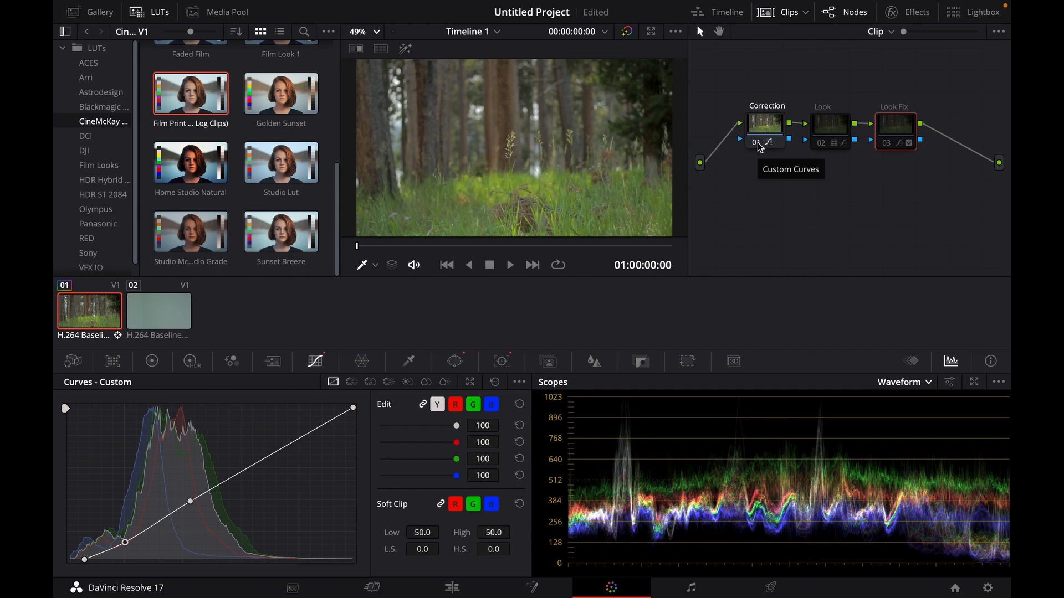
key(ctrl+s)
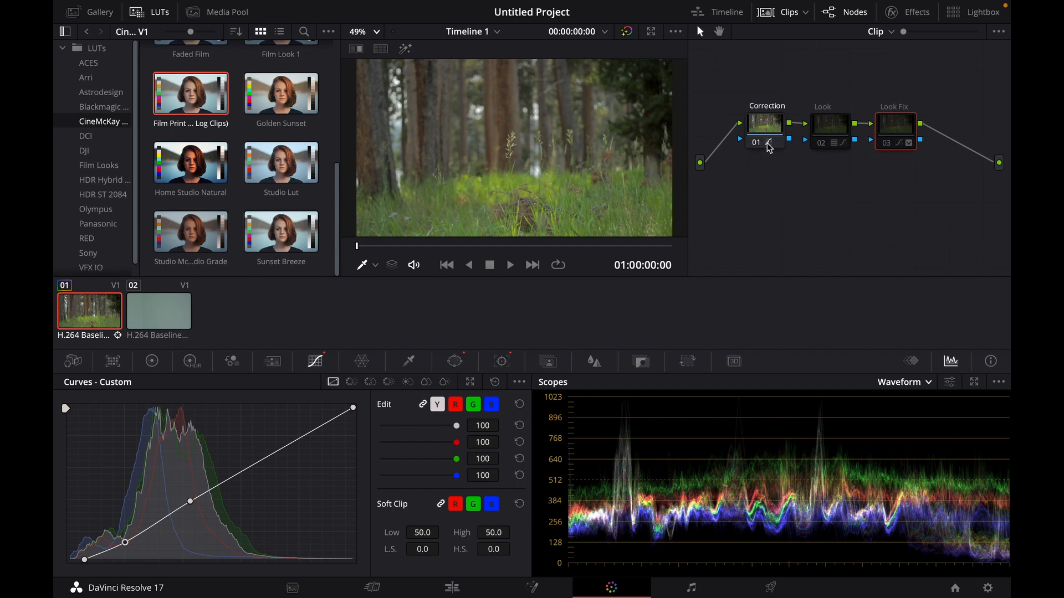
click(822, 145)
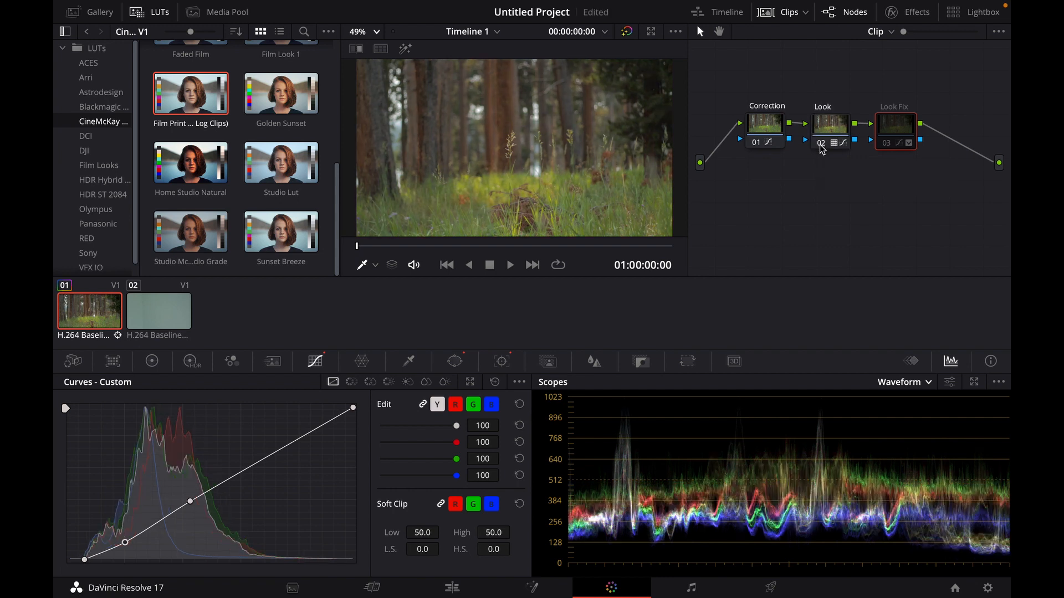
click(886, 144)
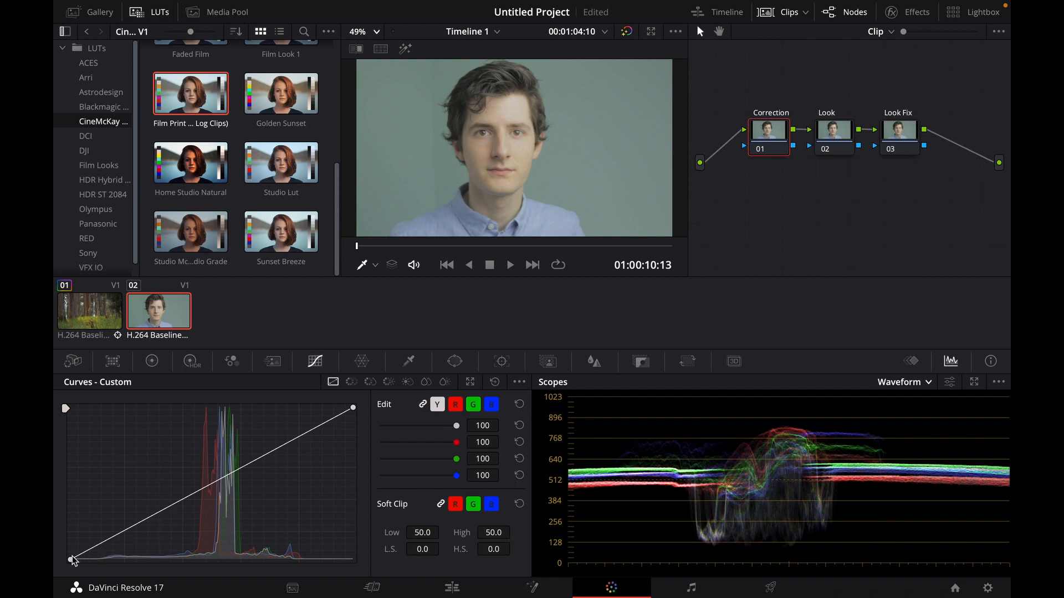
- On the second clip's Correction node, move the luma black point right, add a midtone point, and pull the white point left
drag(71, 560, 101, 560)
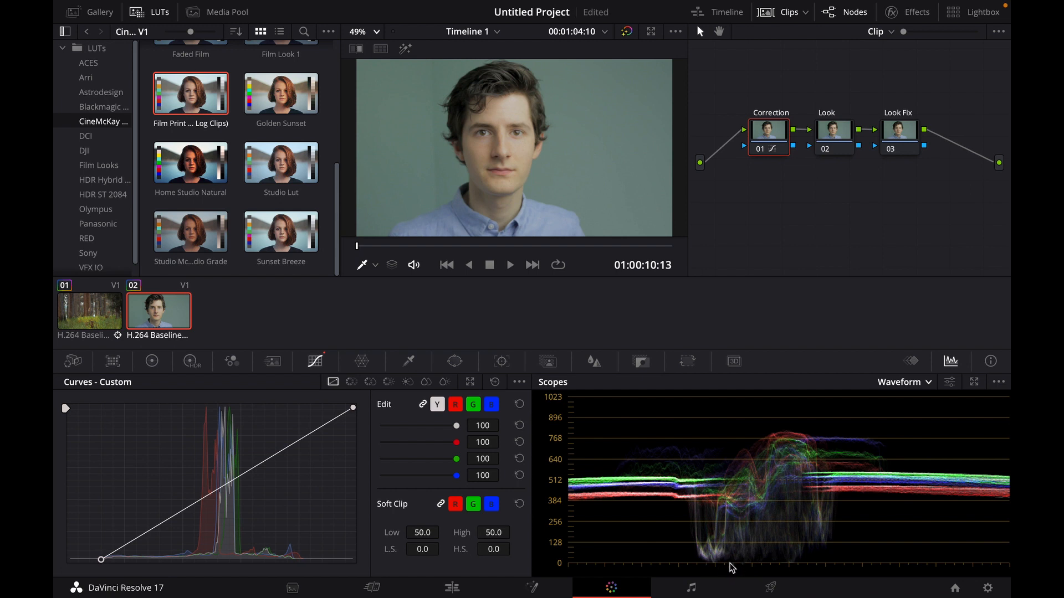
drag(101, 560, 100, 559)
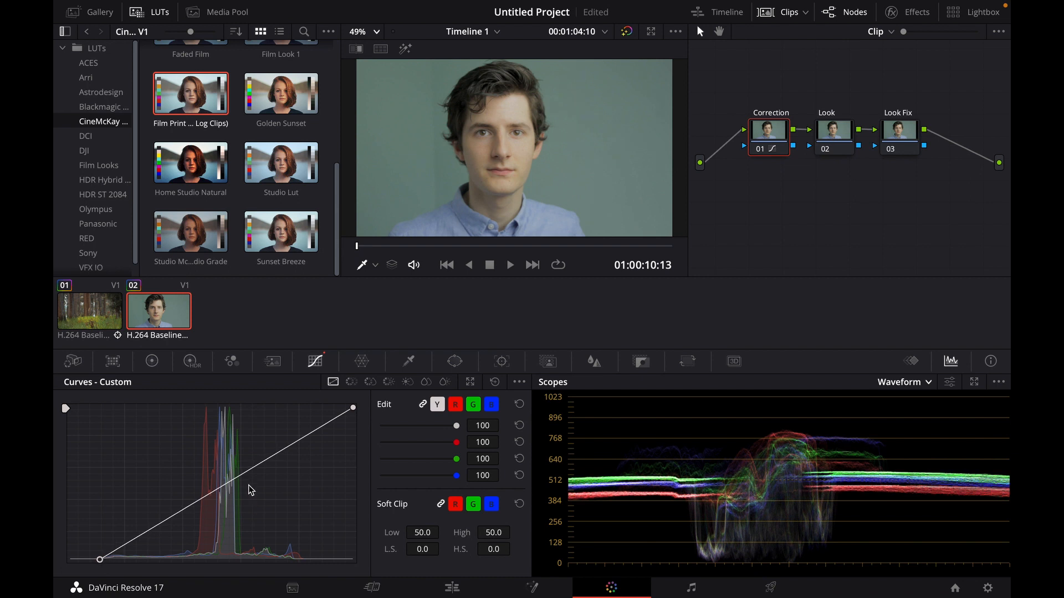
click(230, 477)
drag(230, 478, 232, 476)
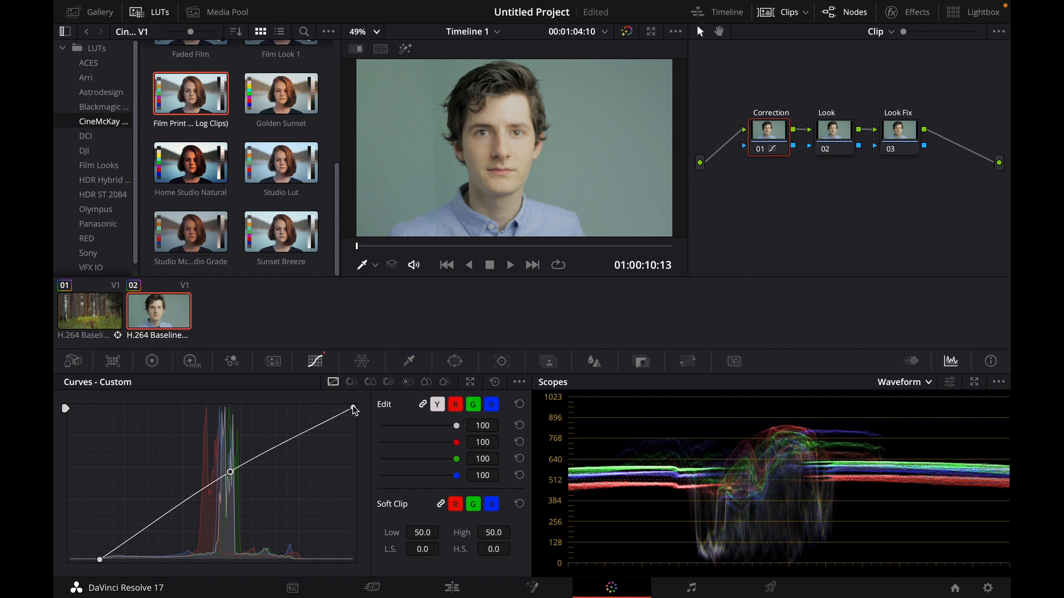
drag(353, 408, 330, 408)
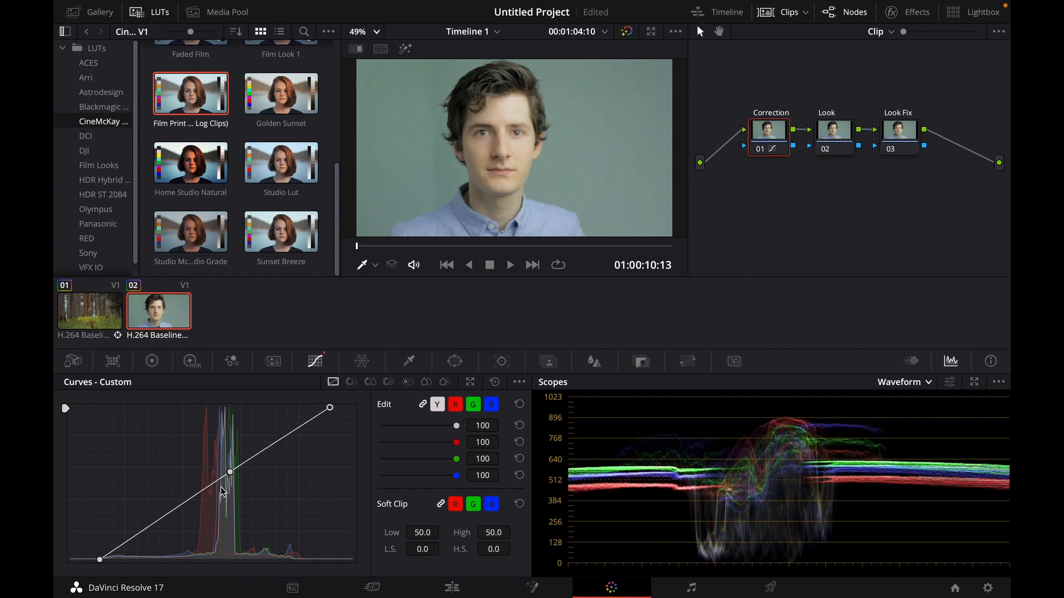
- Pull the Correction node's luma midtone point slightly down
drag(231, 473, 231, 488)
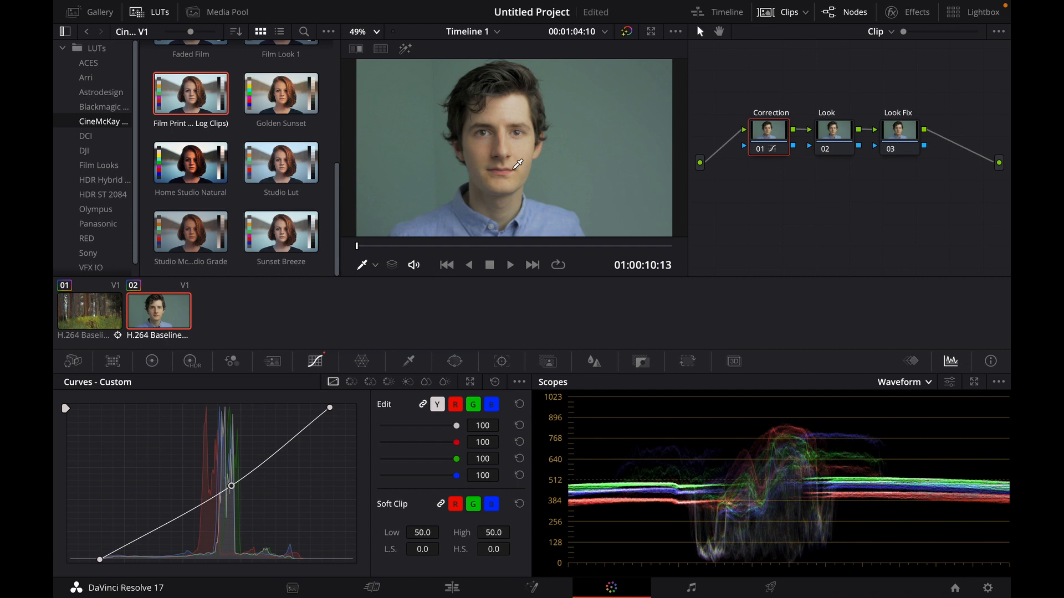
- In the Correction node's primary wheels, set Tint to 34.50, Offset to 28.80, Gain to 0.96 and Lift to -0.02
click(153, 365)
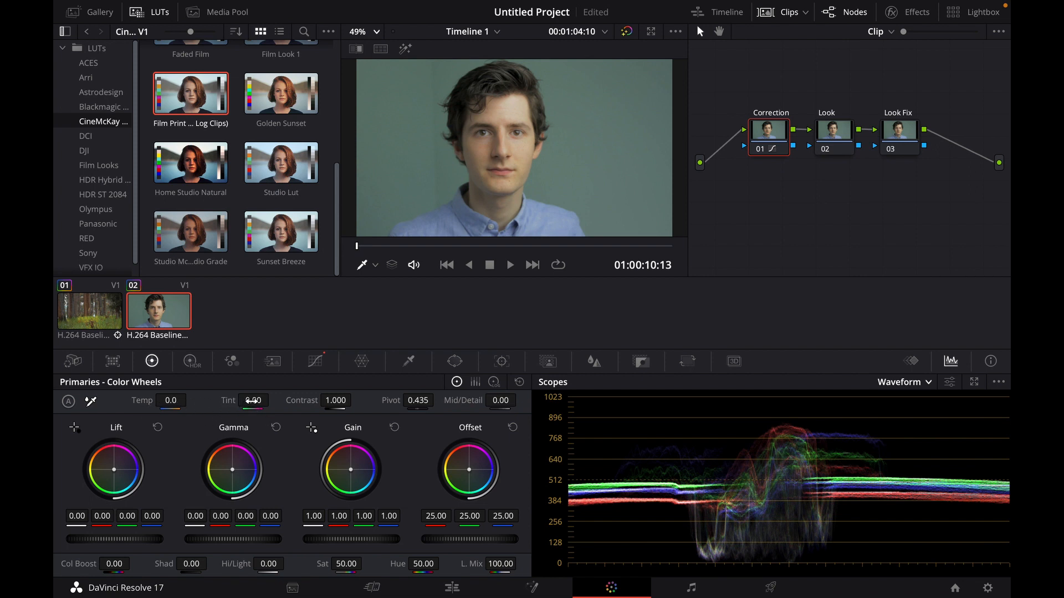
drag(253, 400, 273, 400)
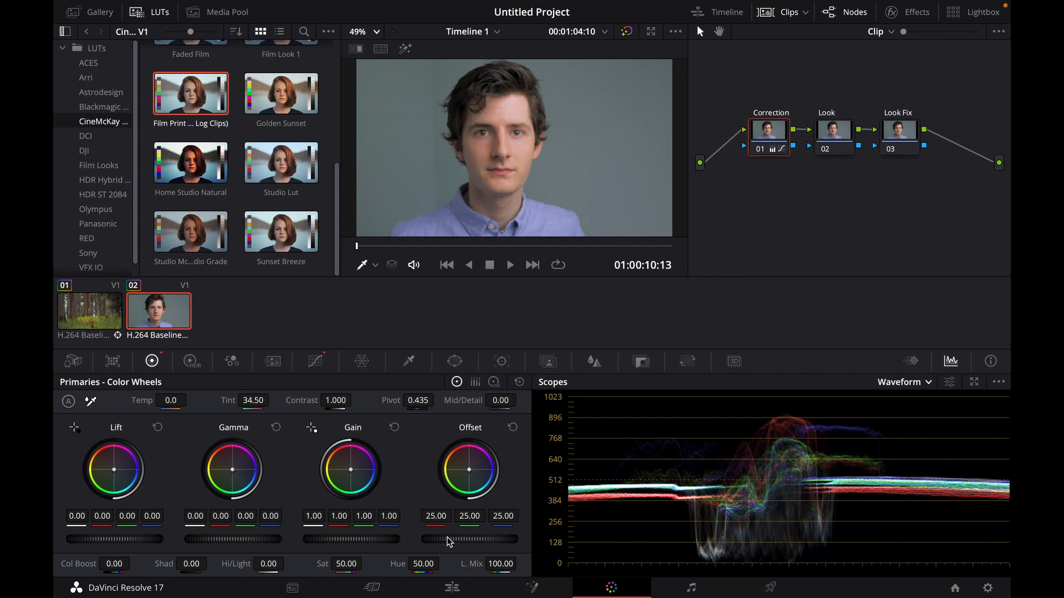
drag(469, 539, 469, 539)
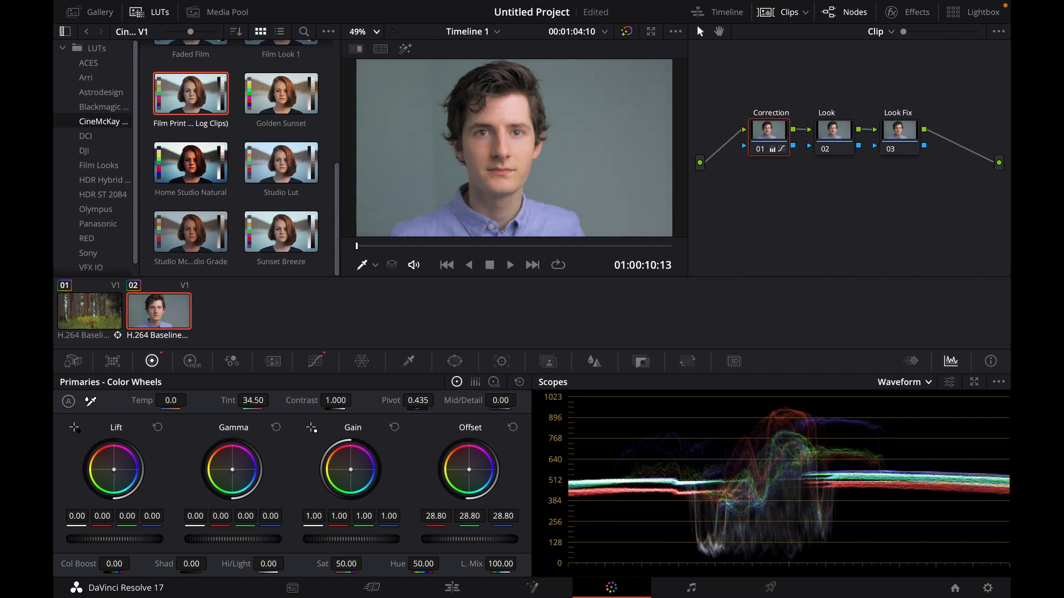
drag(355, 540, 355, 540)
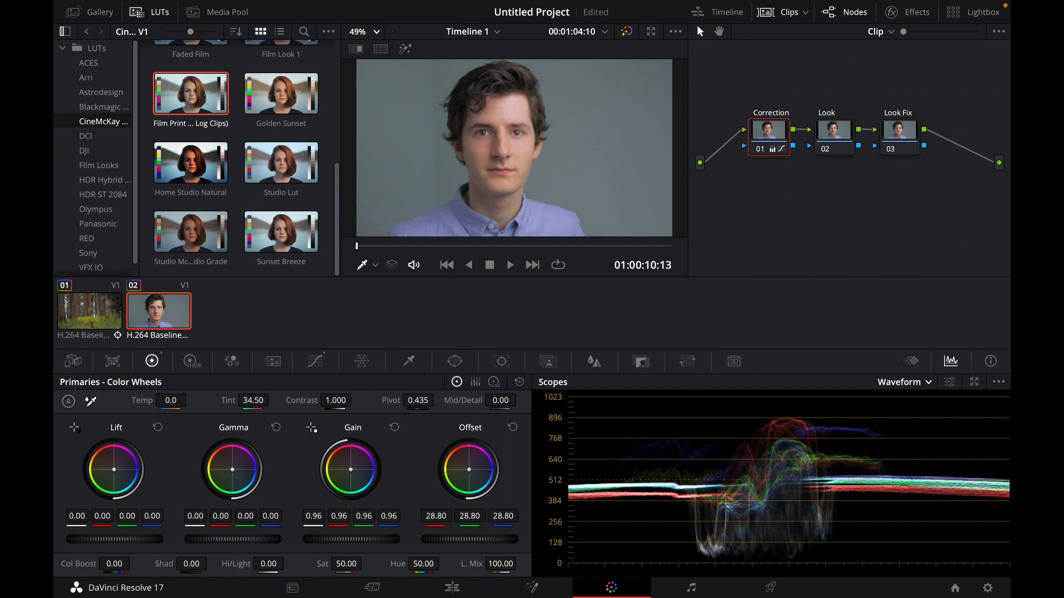
drag(146, 539, 146, 539)
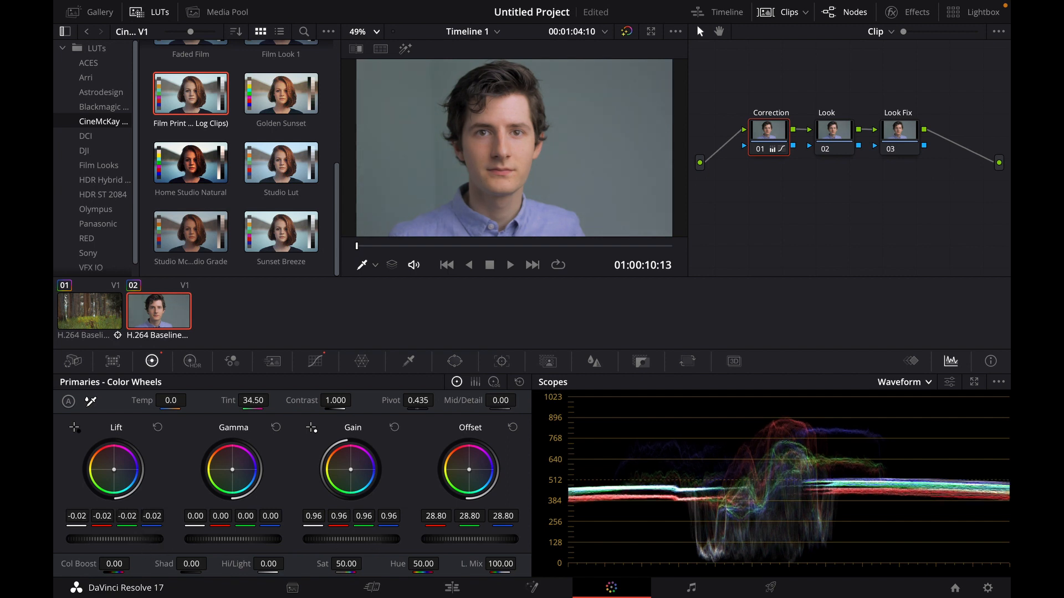
- Rework the Correction luma curve by removing the midtone point, adding new shadow and midtone points, and nudging the white point
click(310, 364)
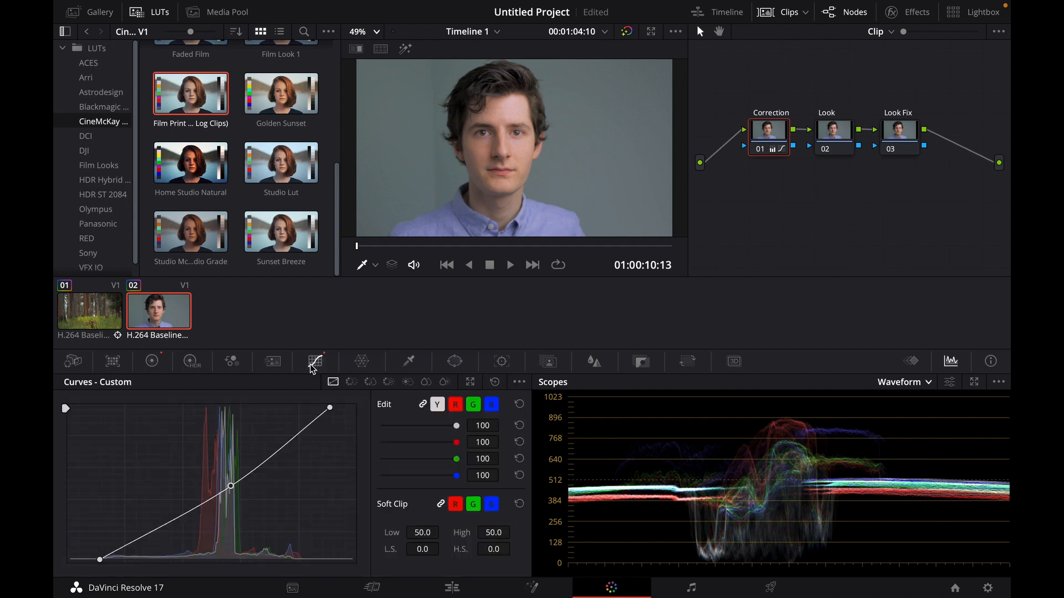
right_click(231, 487)
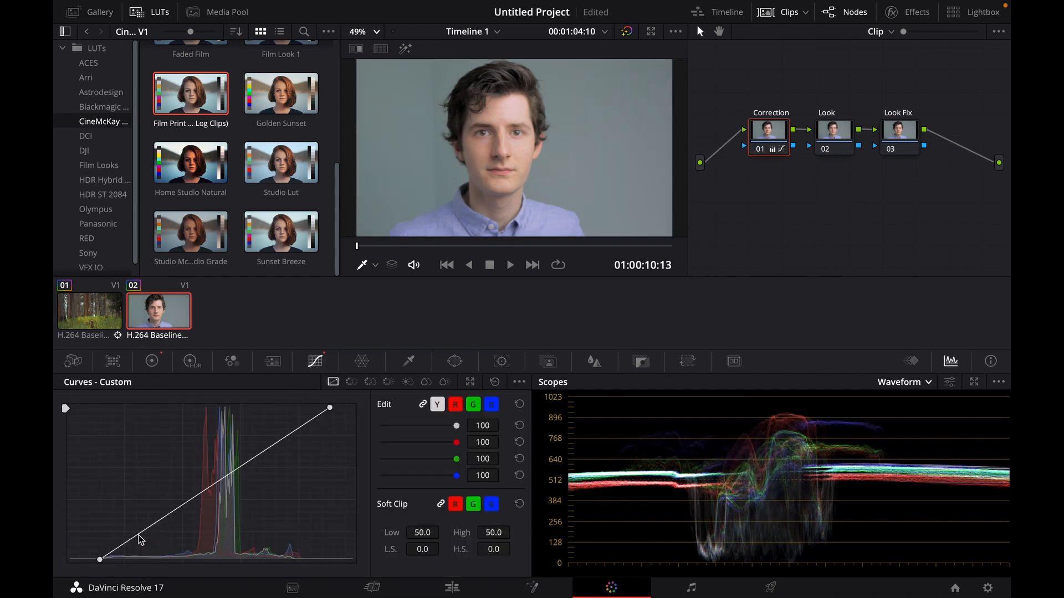
drag(140, 537, 153, 543)
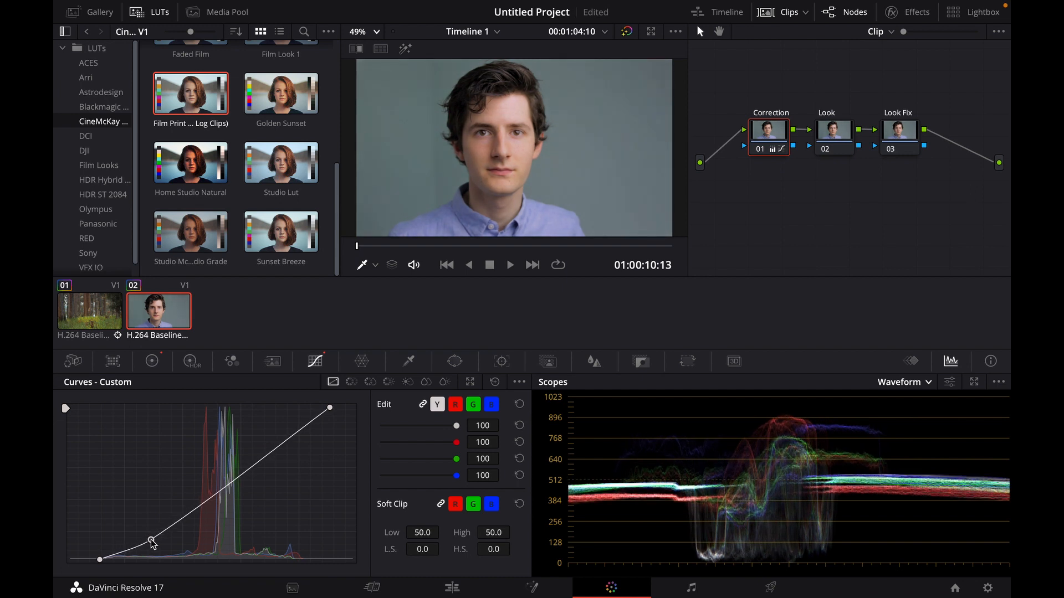
drag(229, 483, 236, 483)
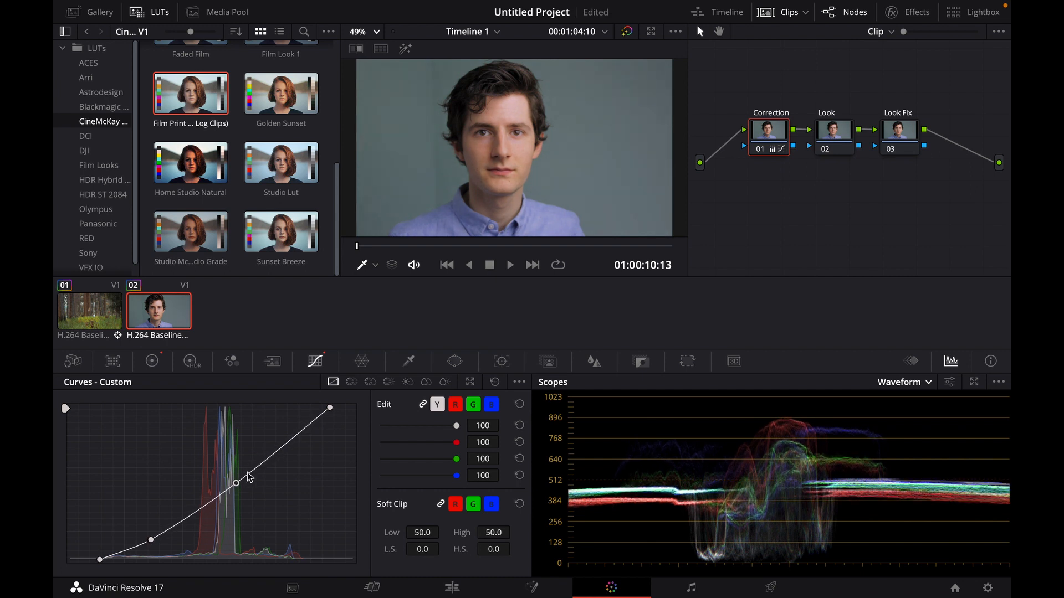
mouse_move(334, 411)
mouse_down()
mouse_move(346, 411)
mouse_move(338, 416)
mouse_up()
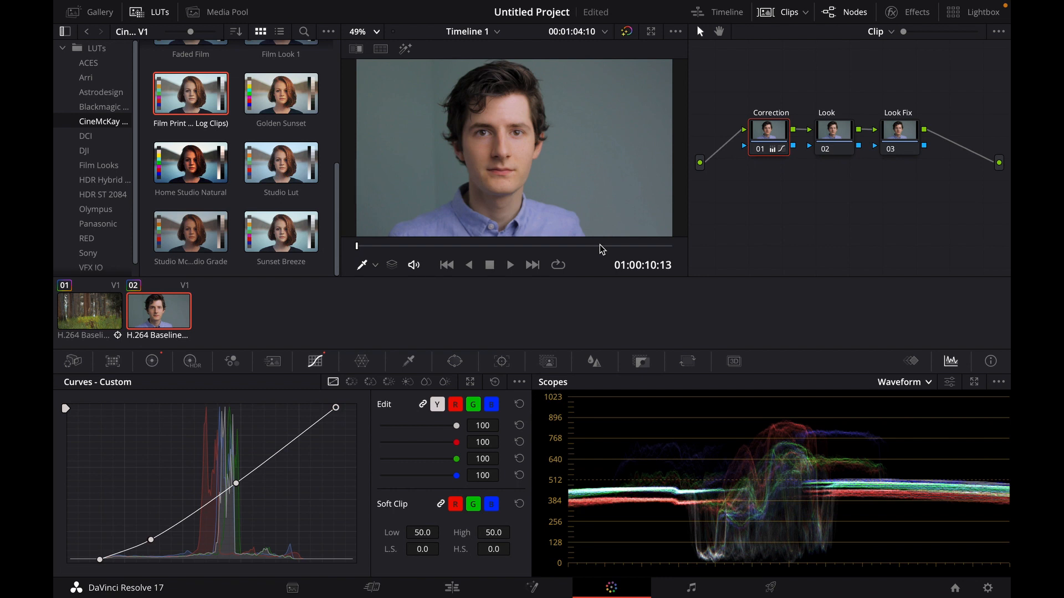
- Select the Look node, browse the CineMcKay LUTs, and apply the Studio Lut LUT to the Look node
click(825, 150)
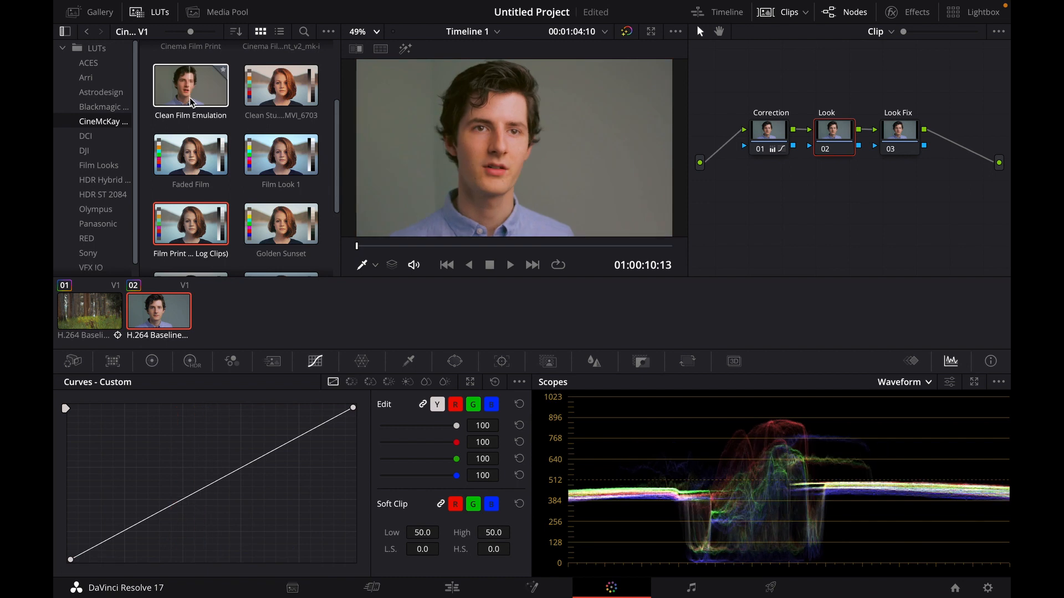
scroll(189, 94, up, 2)
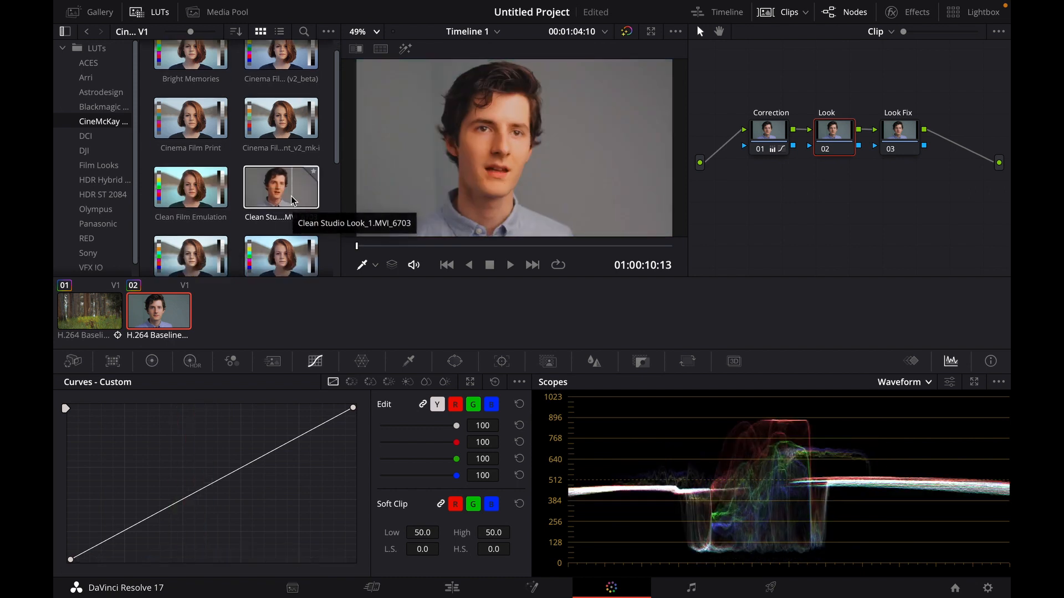
scroll(288, 211, down, 2)
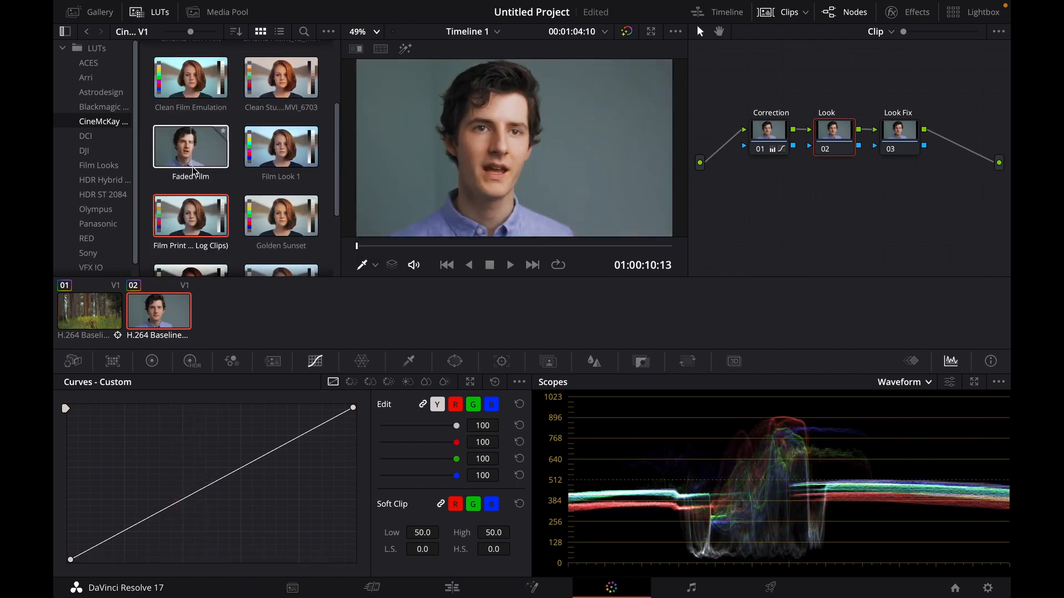
scroll(202, 205, down, 1)
scroll(188, 171, down, 1)
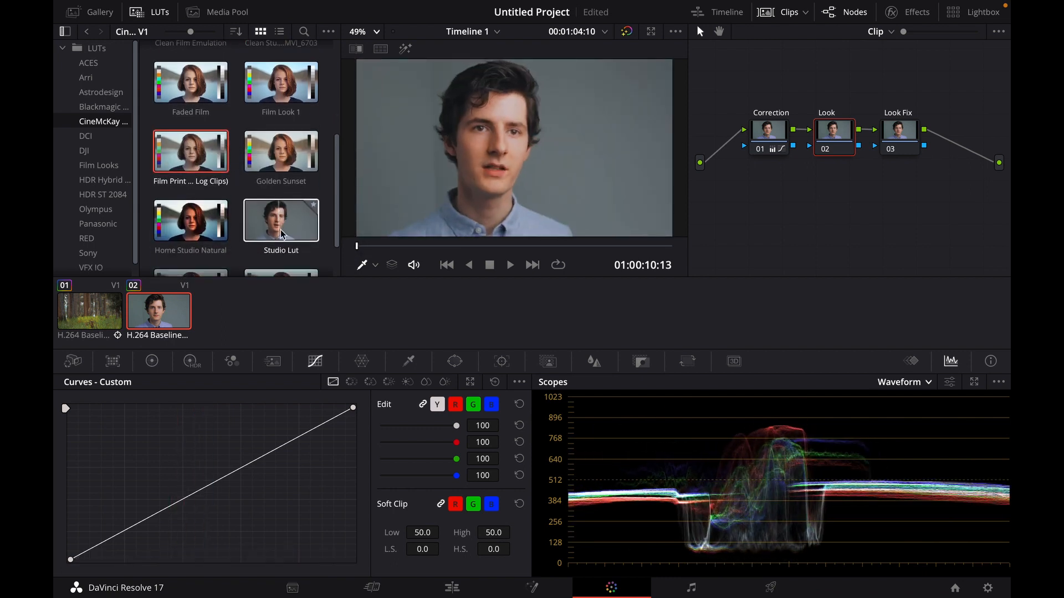
scroll(279, 242, down, 2)
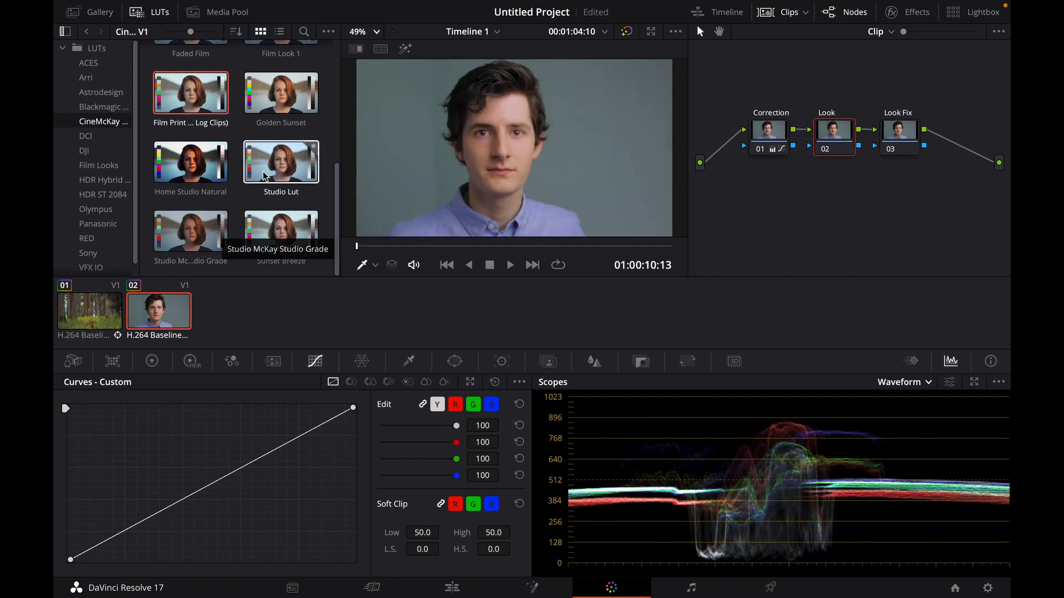
drag(275, 164, 845, 136)
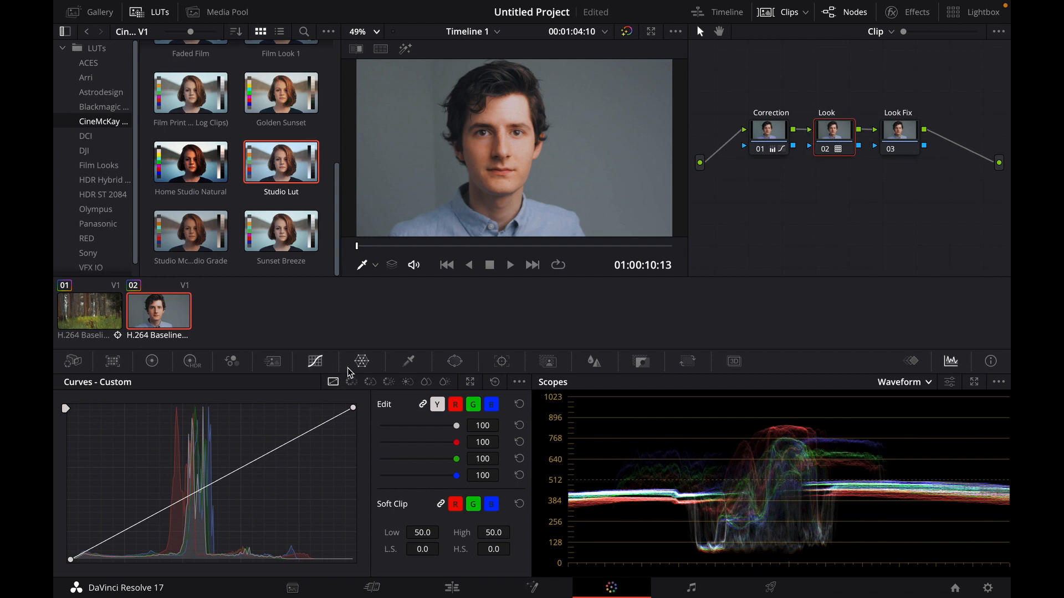
- Raise the Look node's primary saturation to 57.80
click(155, 363)
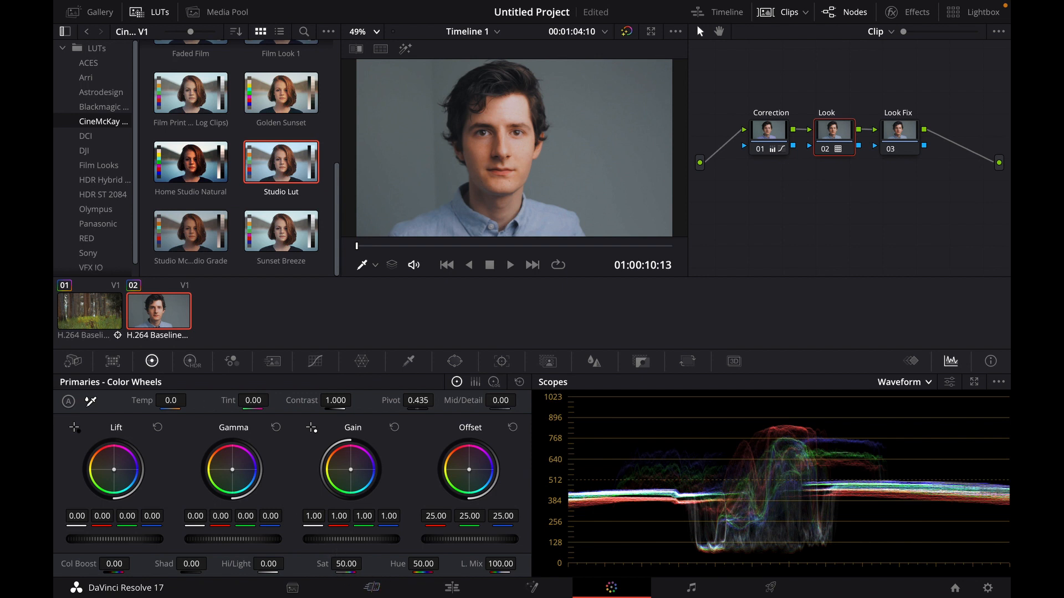
drag(344, 565, 366, 563)
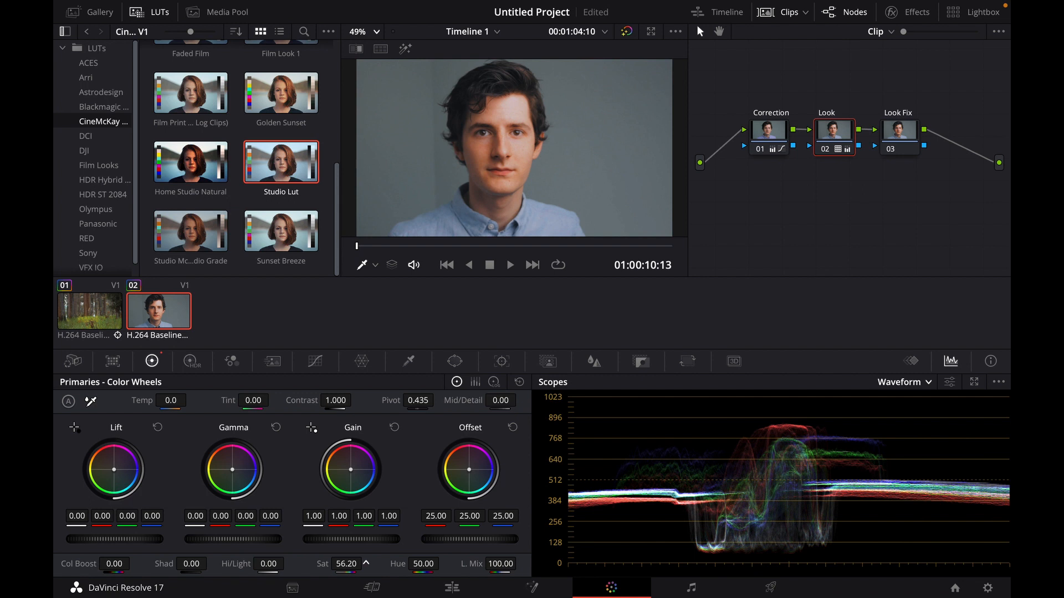
drag(366, 563, 366, 563)
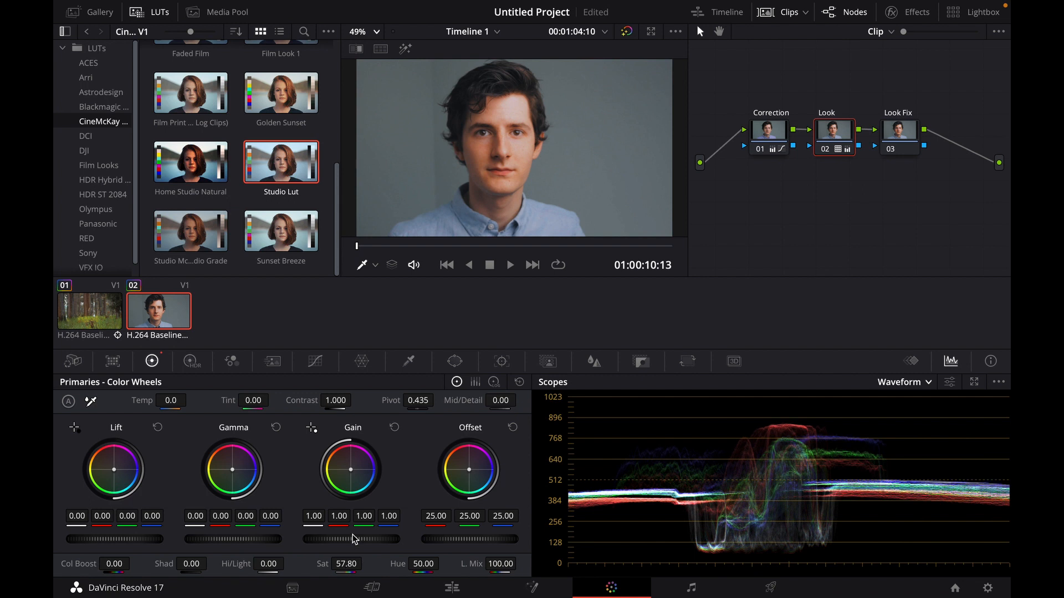
- On the Look node's Lum vs Sat curve, cut shadow saturation to 0.81, raise highlights to 1.05 and 1.38, and save the project
click(320, 368)
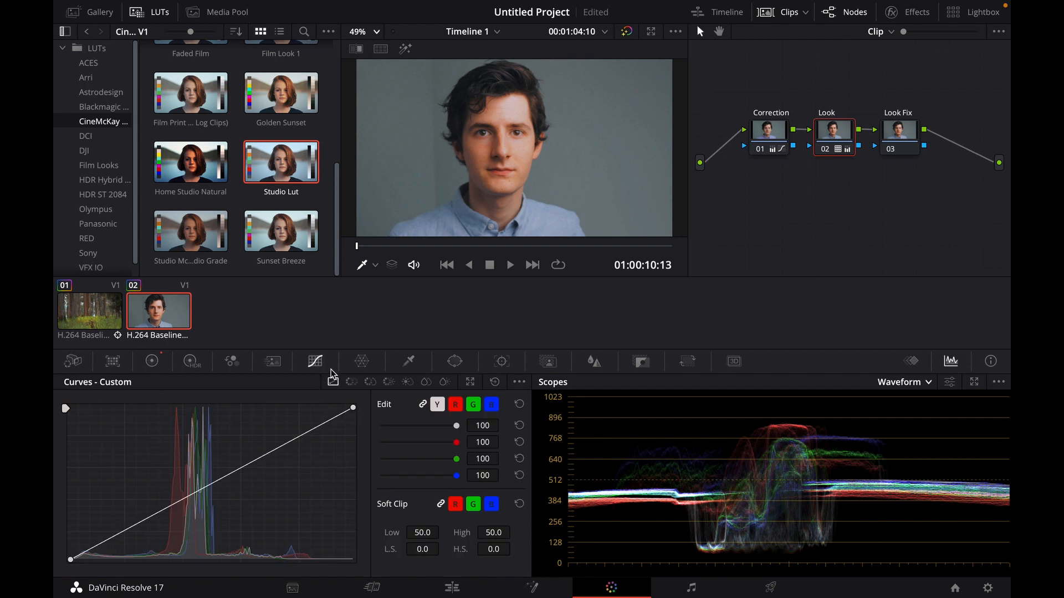
click(408, 382)
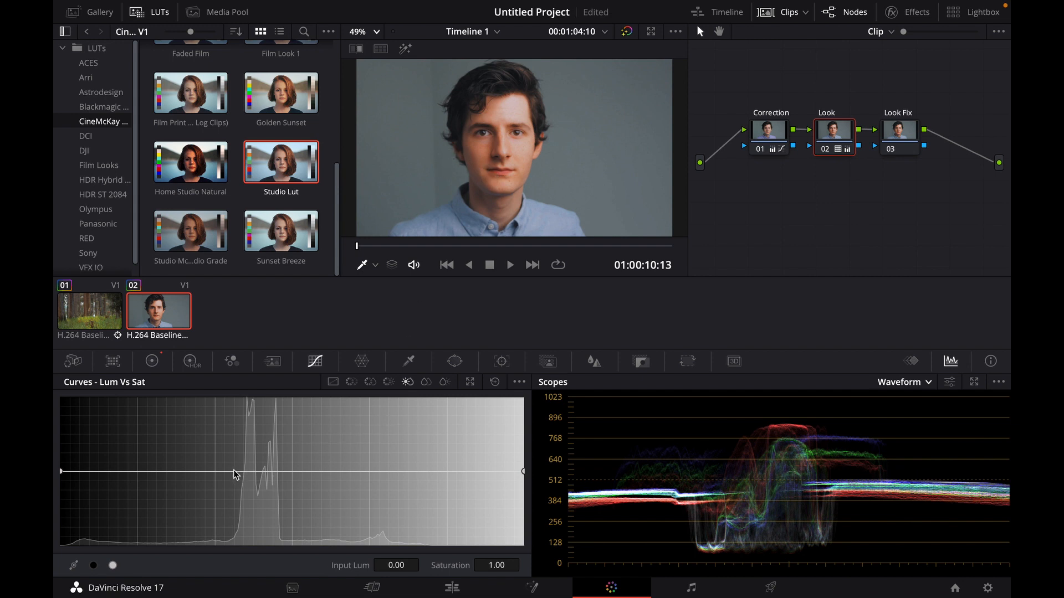
drag(236, 472, 224, 488)
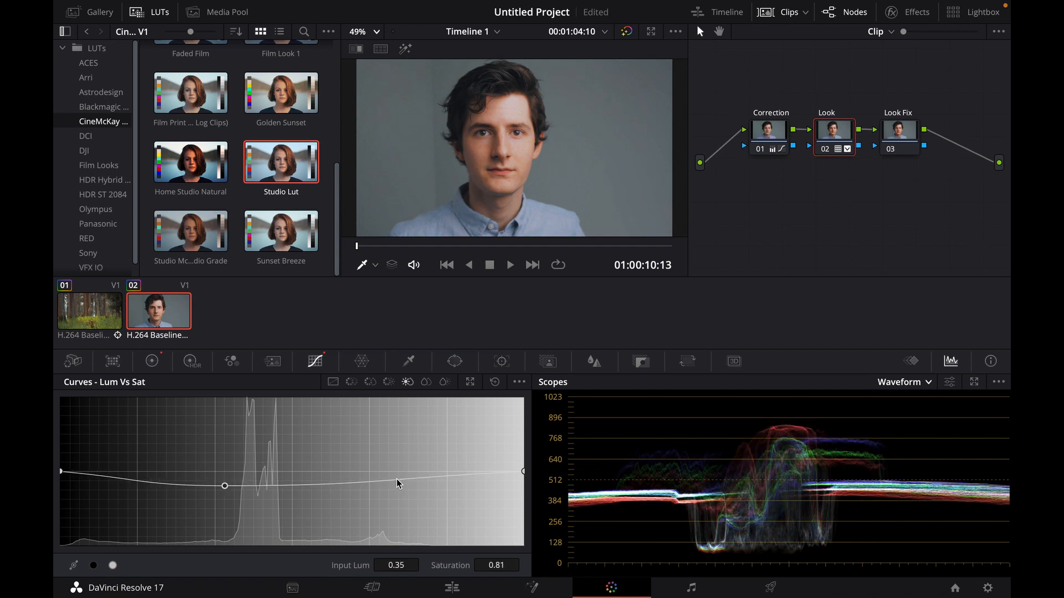
drag(378, 483, 381, 470)
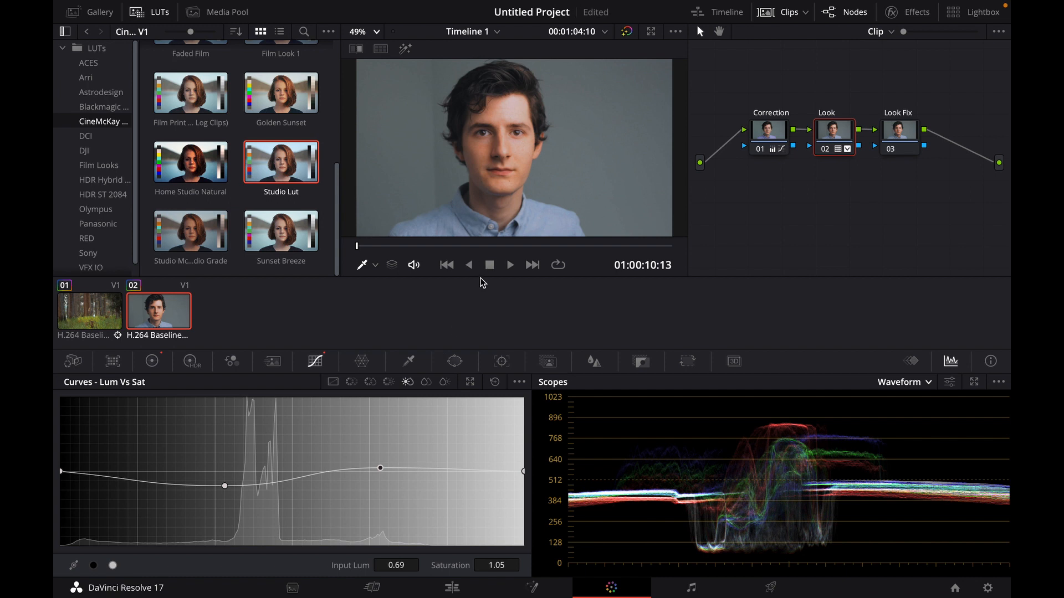
key(ctrl+s)
click(524, 471)
drag(523, 468, 521, 447)
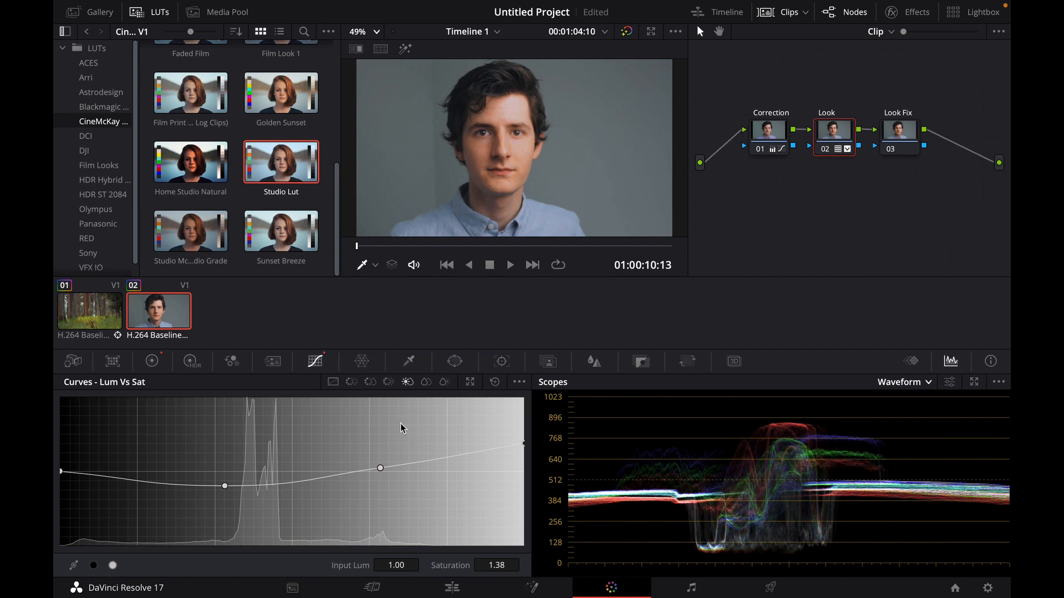
- On the Hue vs Sat curve, boost saturation to 1.58 around hue 98.40 and 1.41 around hue 139.09, anchoring the reds at 1.00
click(370, 384)
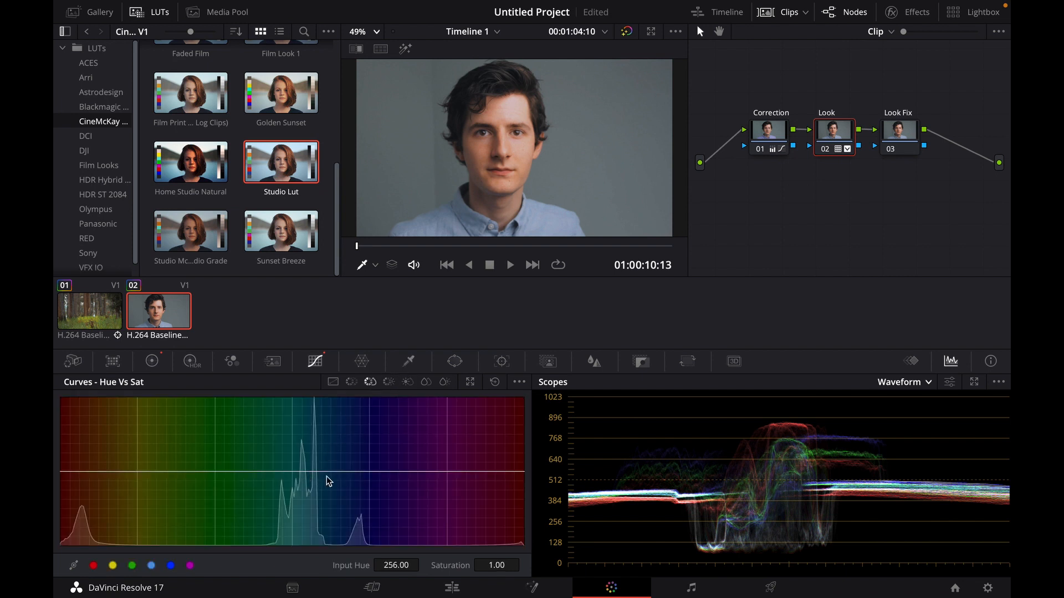
drag(359, 473, 321, 428)
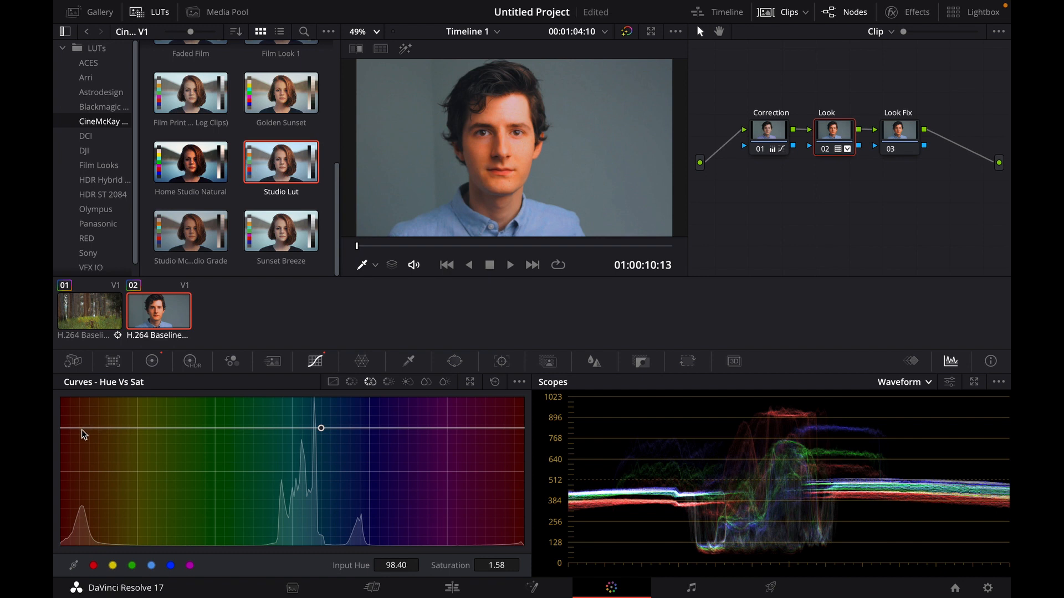
drag(81, 430, 84, 473)
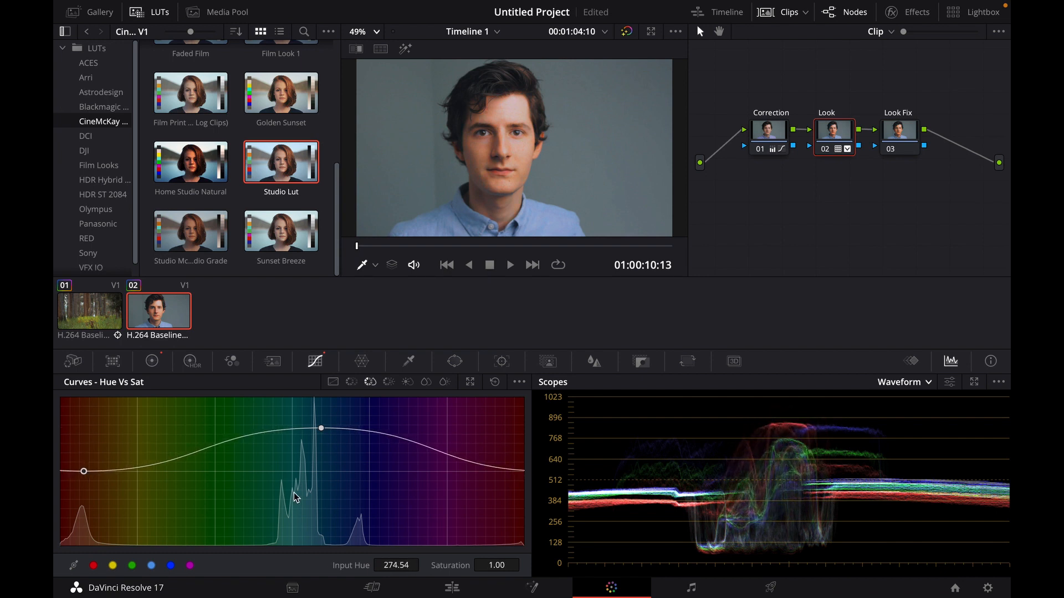
click(379, 436)
mouse_move(379, 437)
mouse_down()
mouse_move(368, 477)
mouse_move(380, 396)
mouse_move(376, 445)
mouse_up()
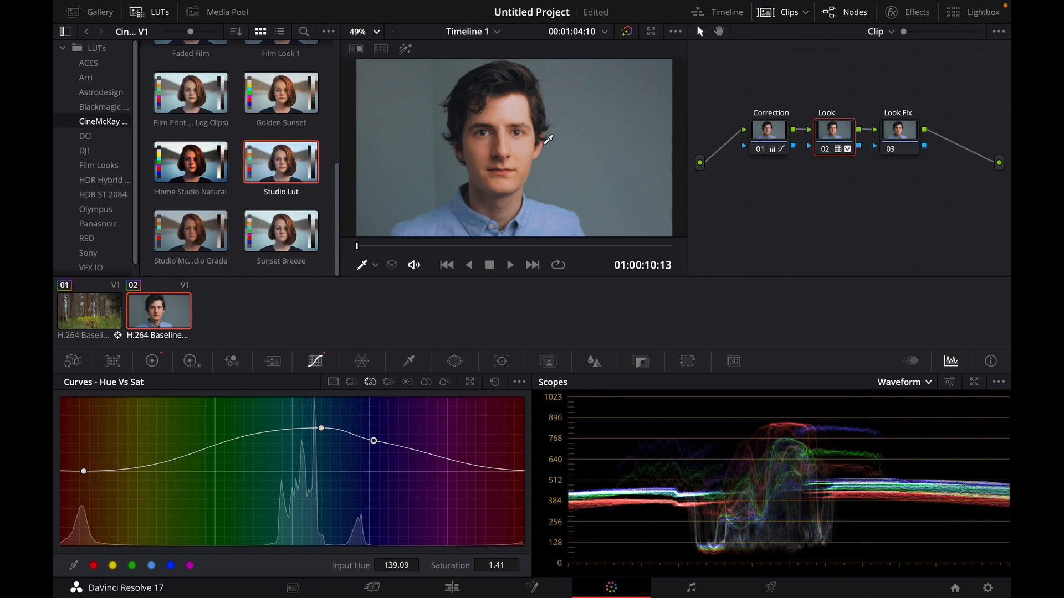
- Select the Look Fix node and qualify the shadows by luminance, setting High to 52.8 and H. Soft to 9.5
click(893, 135)
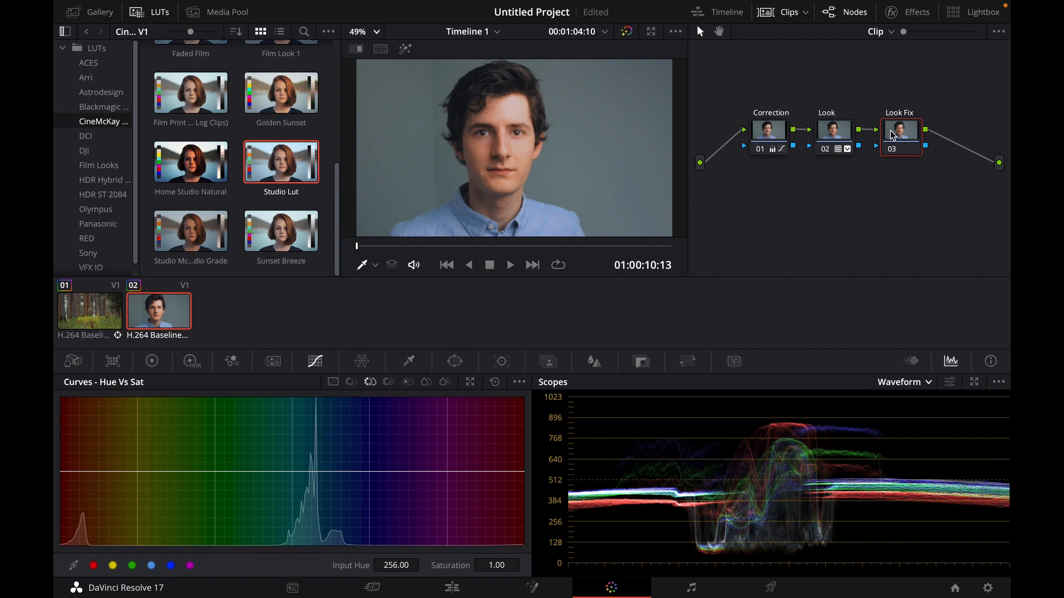
scroll(502, 99, up, 3)
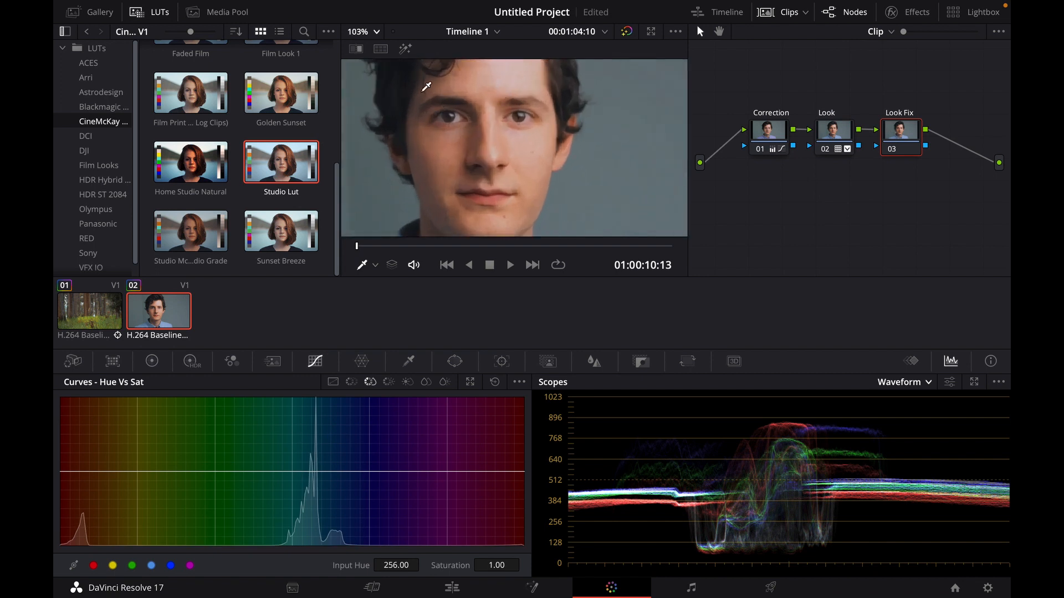
scroll(446, 100, down, 3)
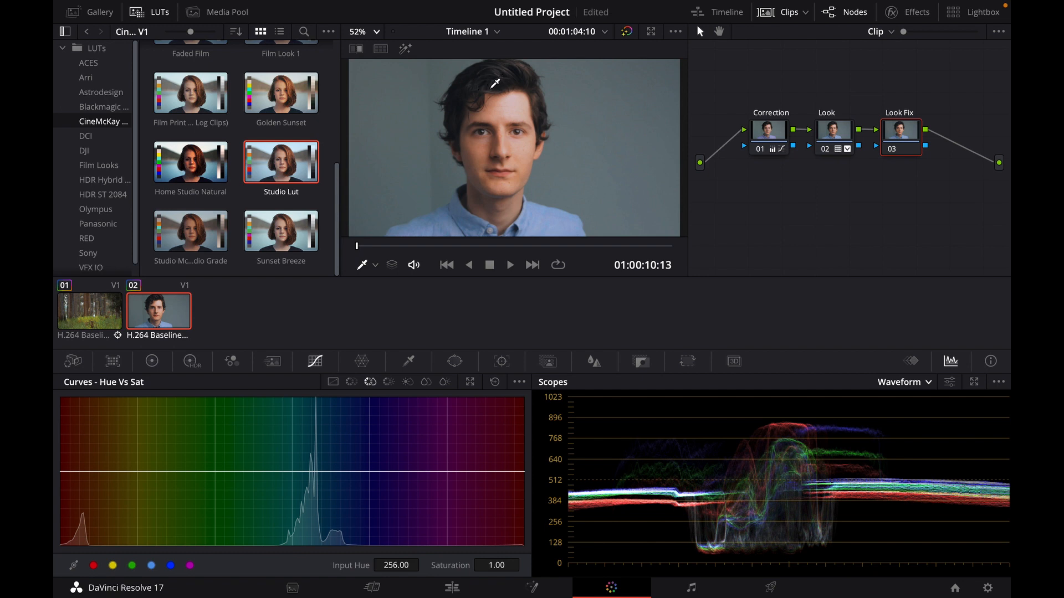
click(842, 133)
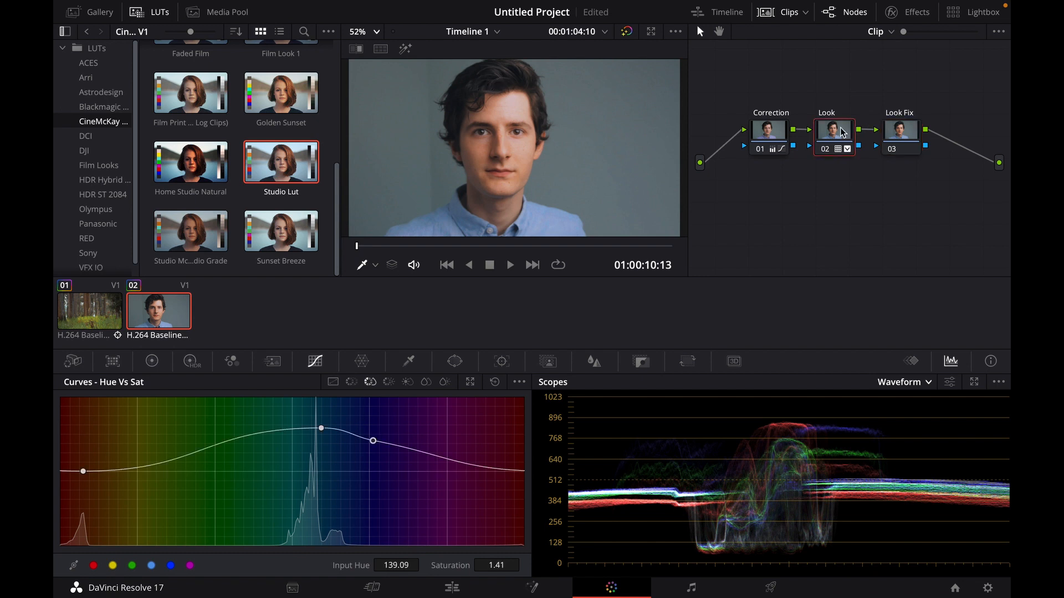
click(915, 143)
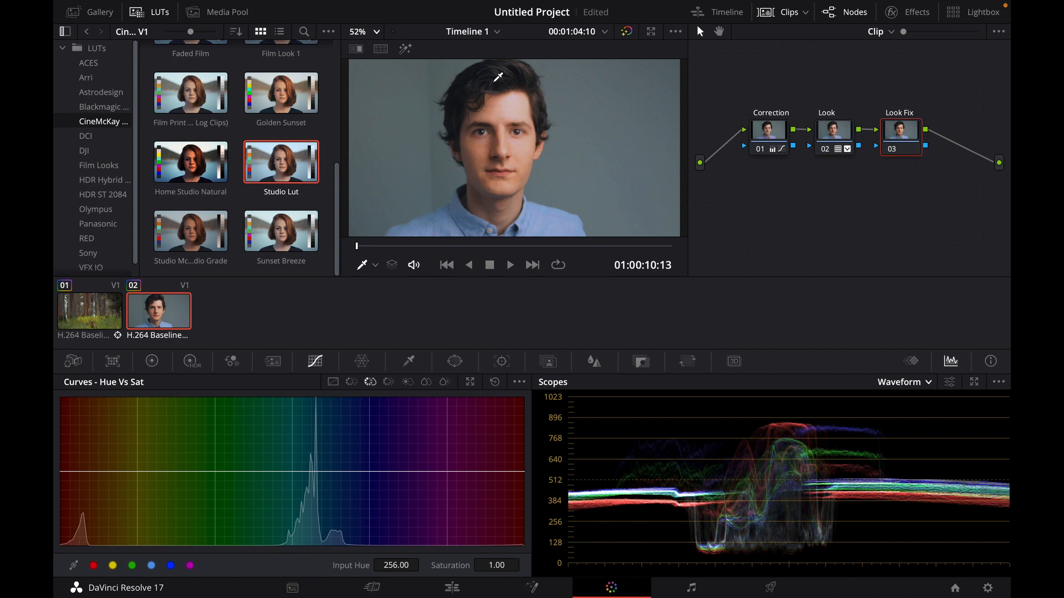
click(410, 361)
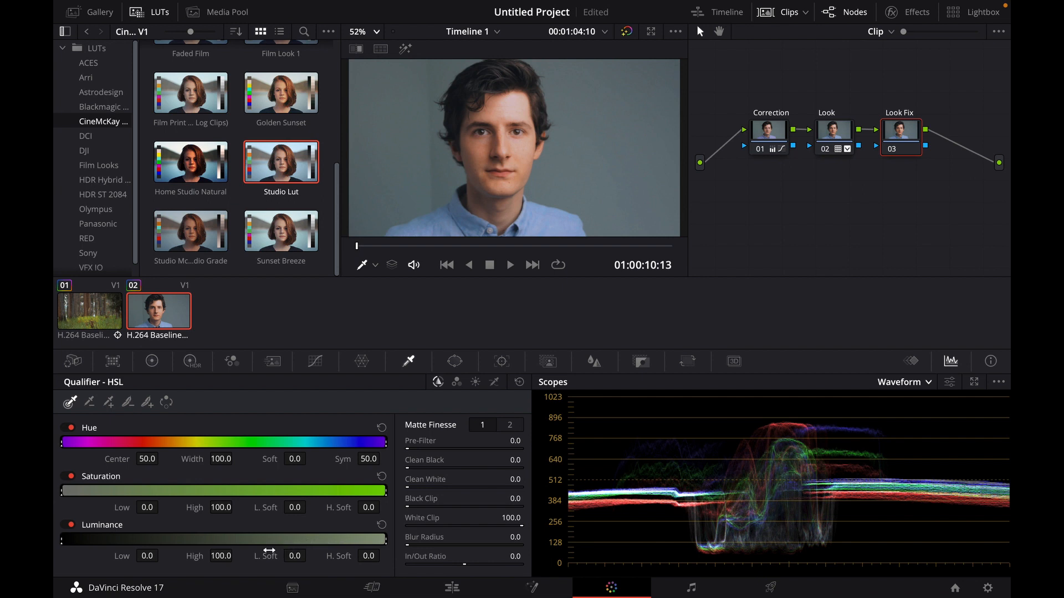
drag(220, 558, 221, 559)
mouse_move(242, 557)
mouse_down()
mouse_move(217, 556)
mouse_move(236, 555)
mouse_up()
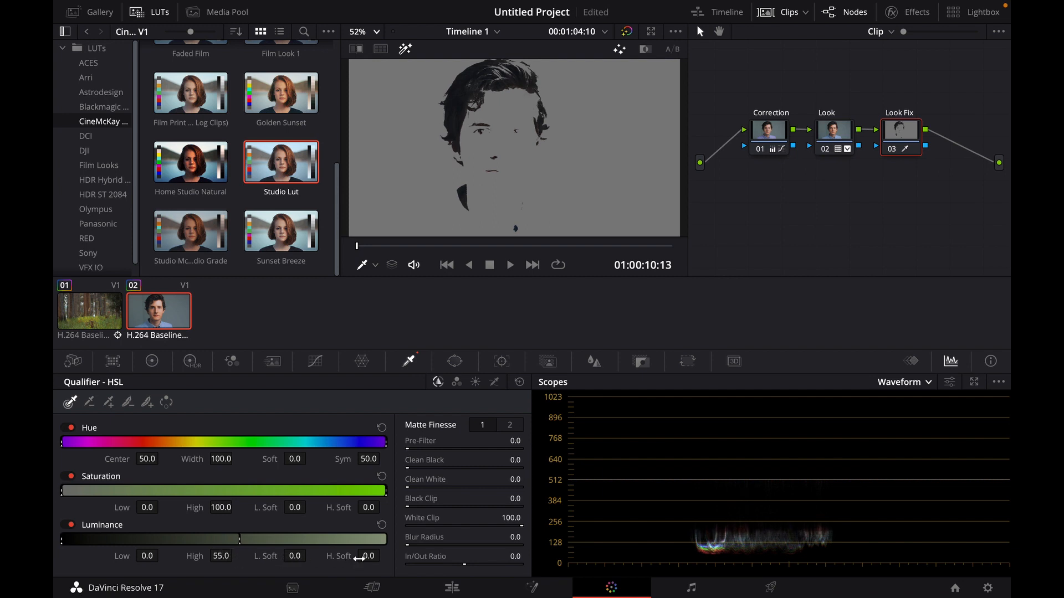
drag(369, 556, 410, 554)
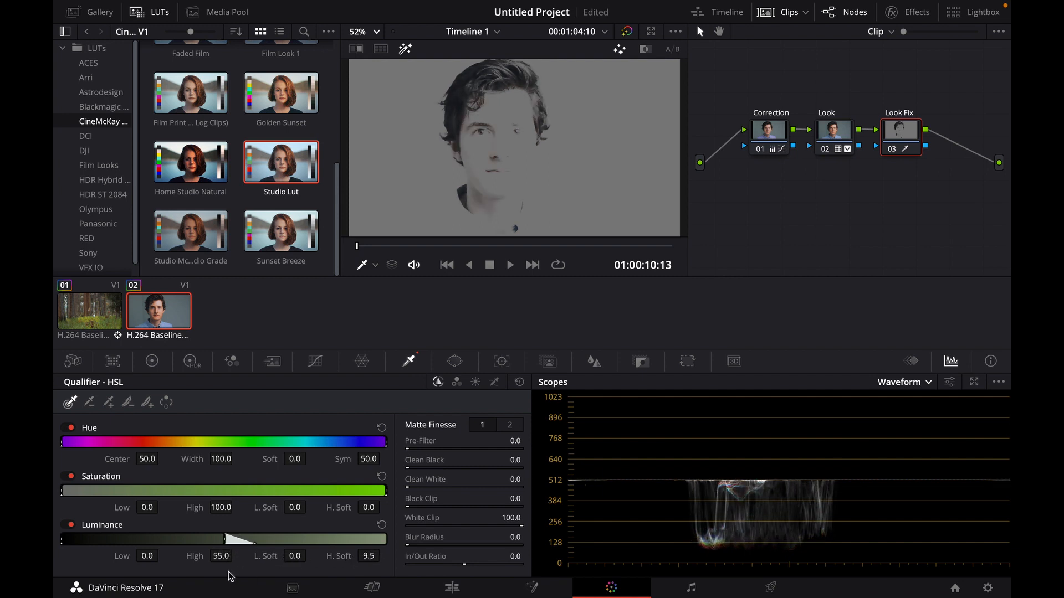
drag(224, 557, 236, 554)
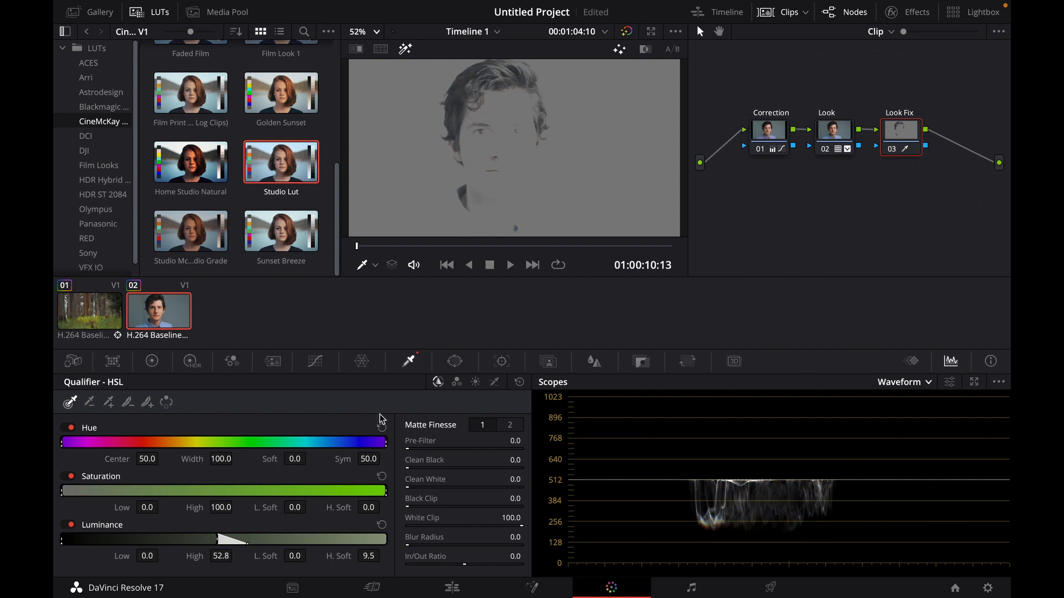
key(shift+h)
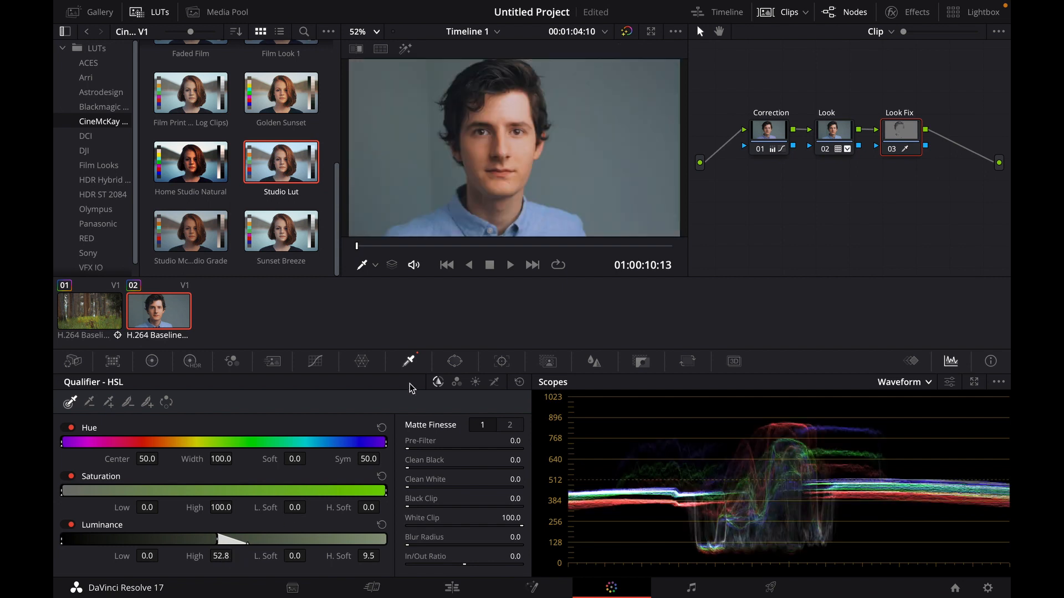
- Warm the qualified shadows with the Lift wheel to about 0.03, -0.01, -0.00 and reset the Gamma wheel
click(152, 362)
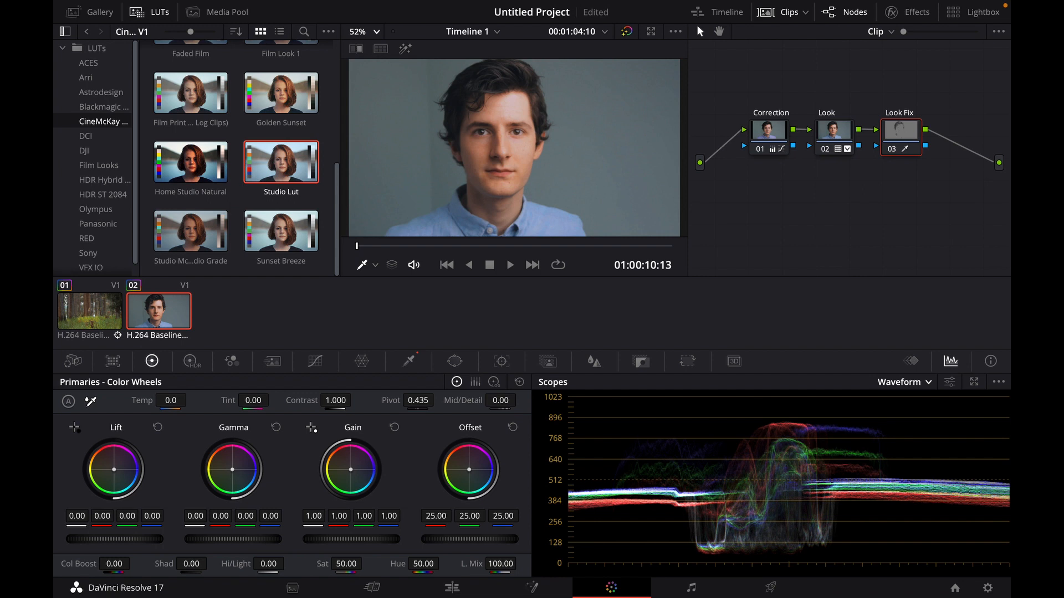
drag(232, 470, 233, 470)
drag(114, 469, 113, 469)
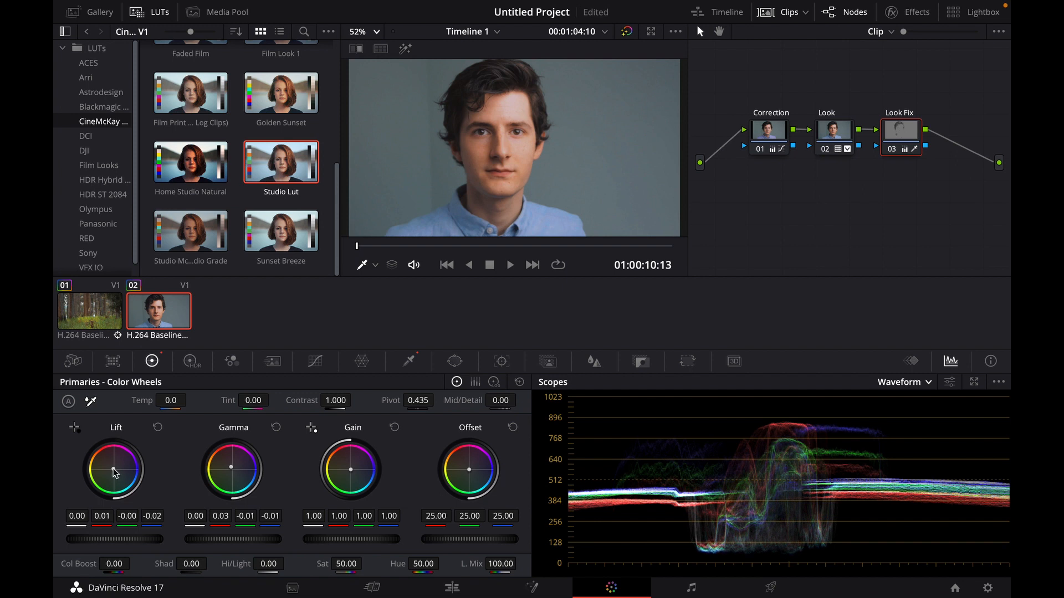
drag(113, 469, 113, 468)
click(275, 427)
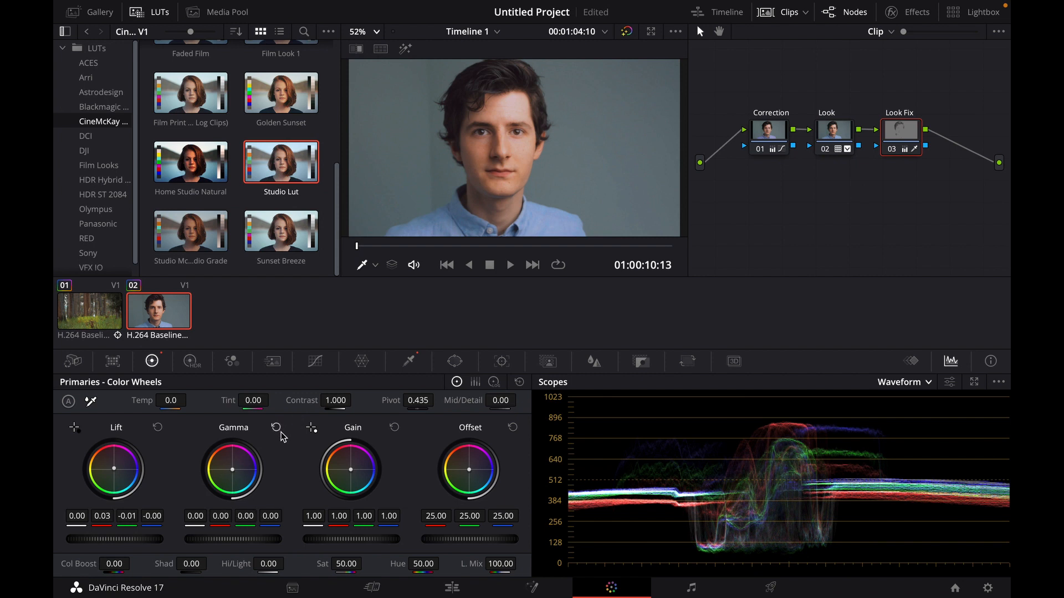
- Toggle the whole grade off and on to compare the image before and after
click(894, 150)
click(893, 151)
click(627, 33)
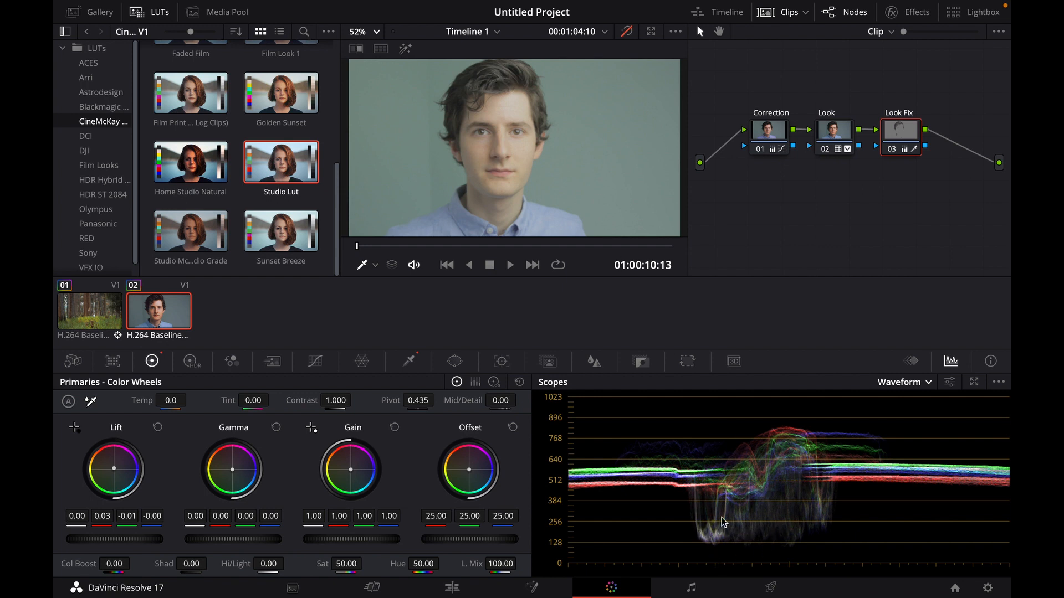
click(627, 33)
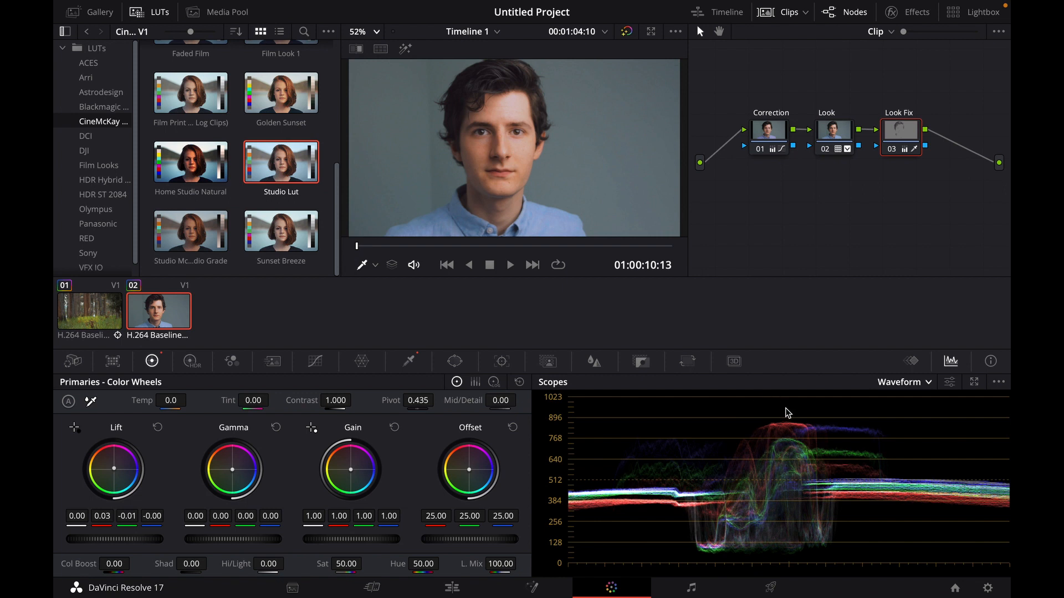
- Examine skin tones on the vectorscope with its skin tone indicator, then switch the scope back to Waveform
click(890, 388)
click(907, 431)
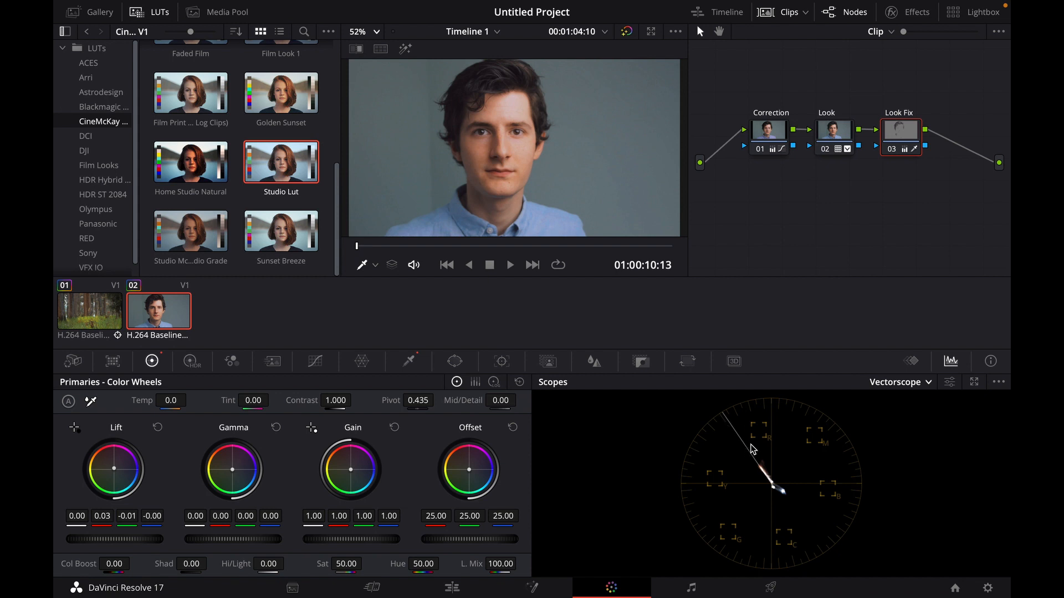
click(949, 381)
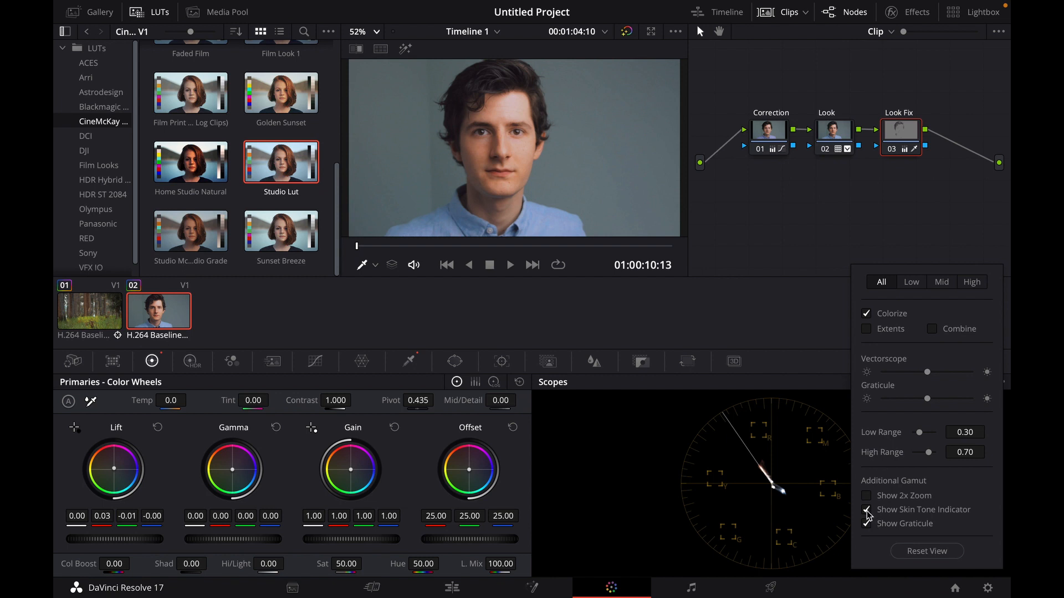
click(805, 437)
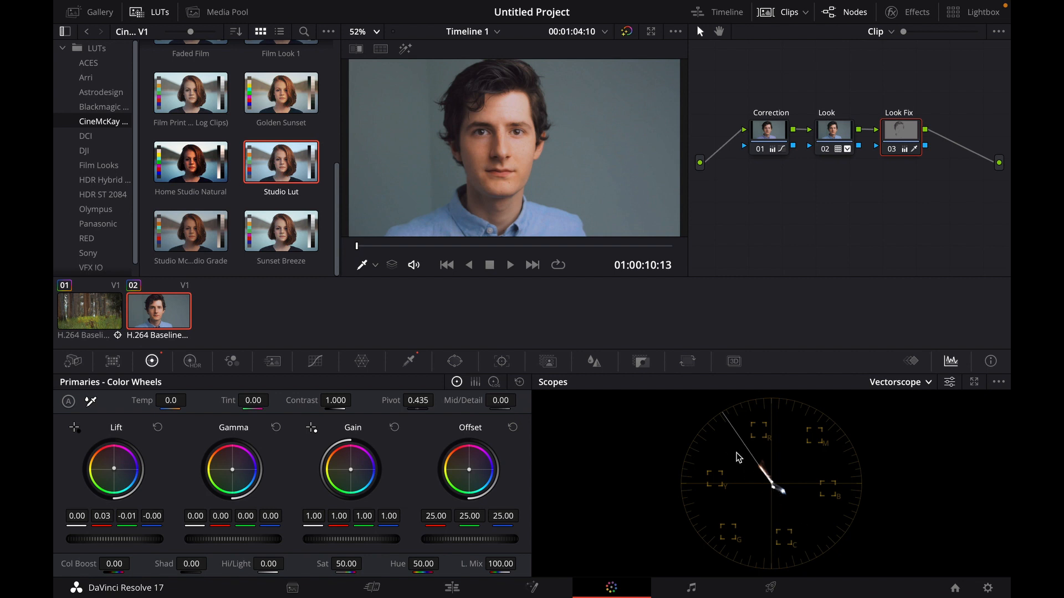
click(884, 382)
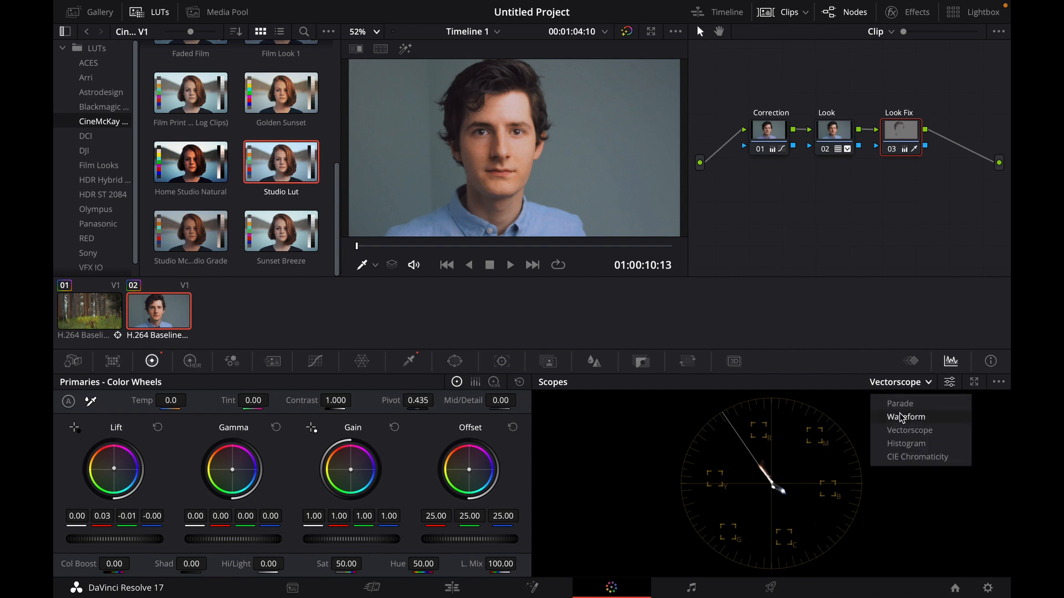
click(904, 420)
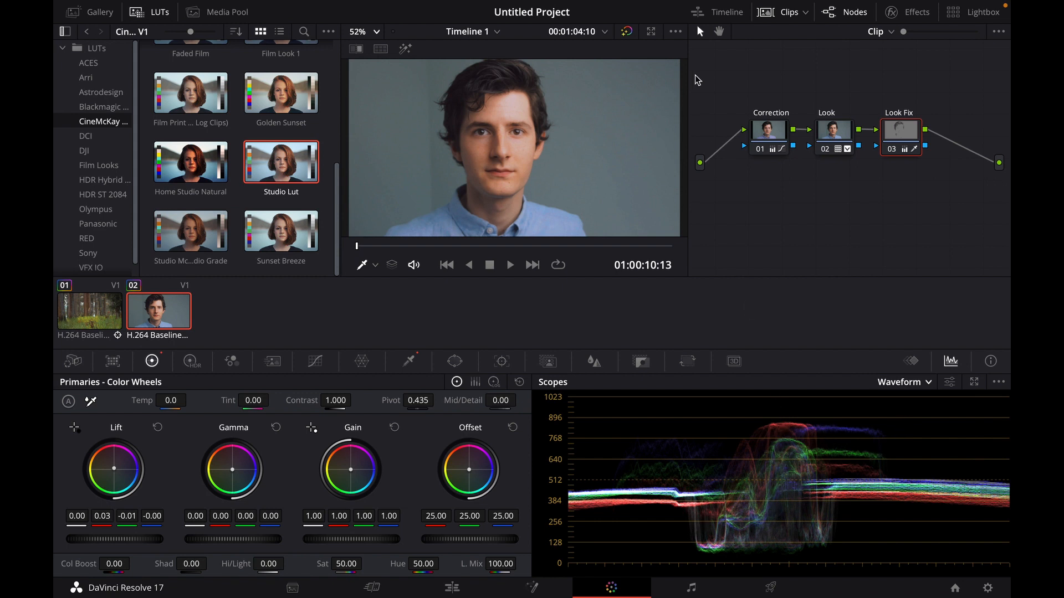
- Disable and re-enable the Look Fix, Look and Correction nodes in turn to compare their contributions
click(890, 150)
click(825, 150)
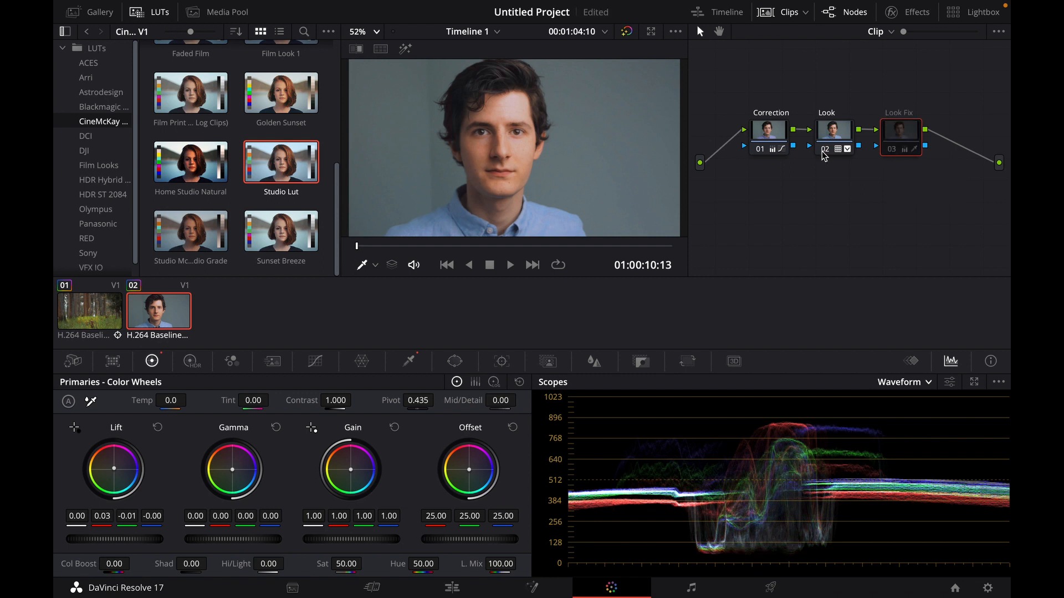
click(762, 149)
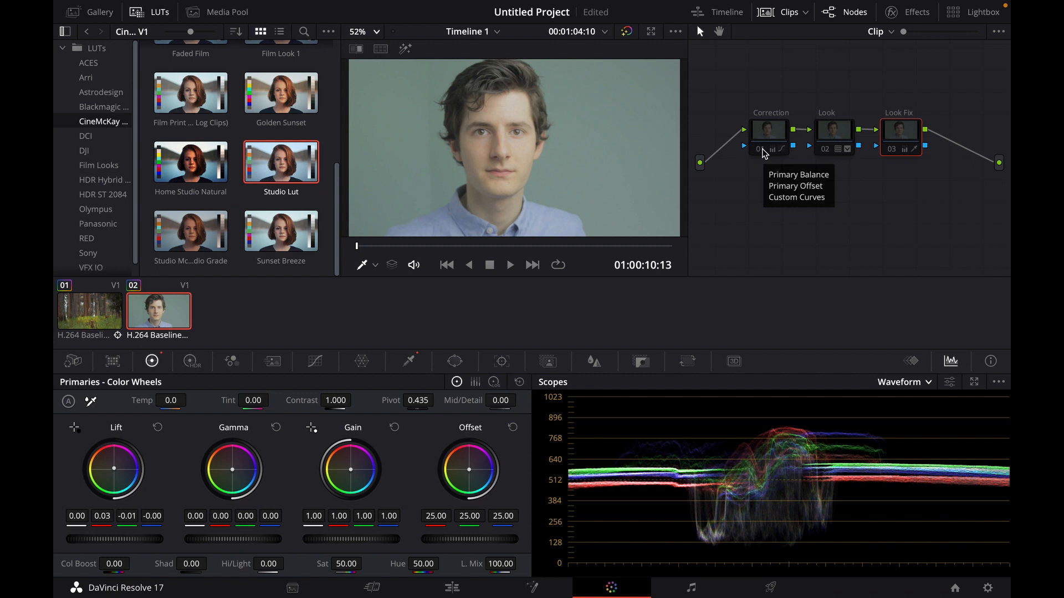
click(762, 149)
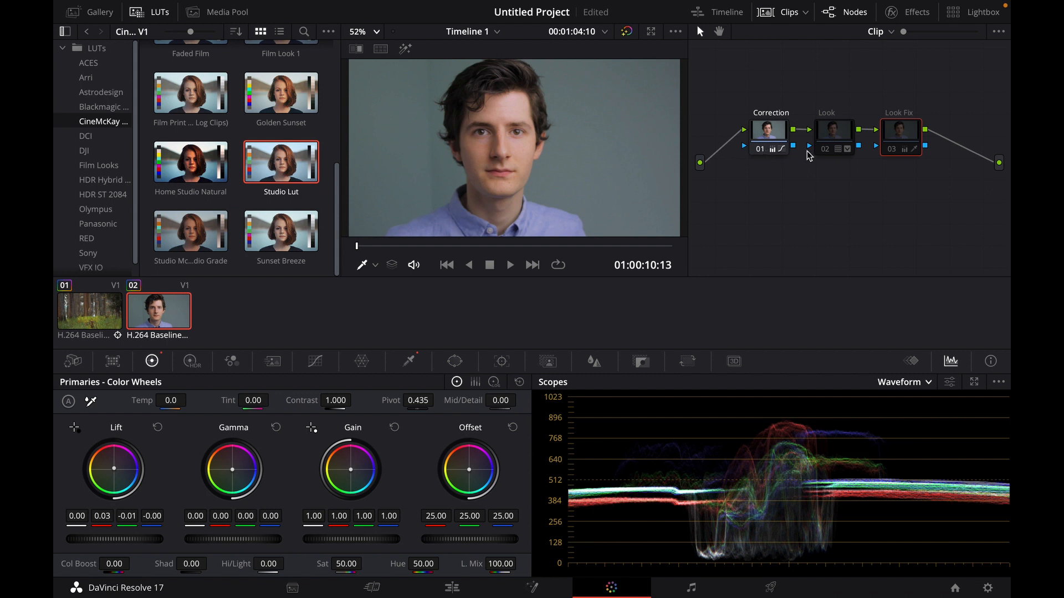
click(825, 149)
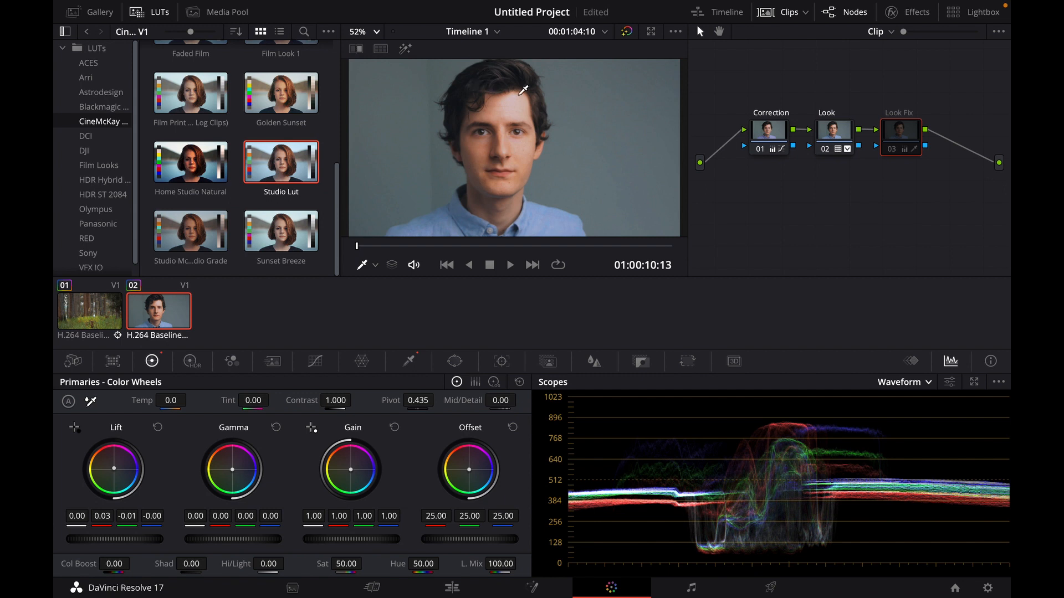
click(890, 151)
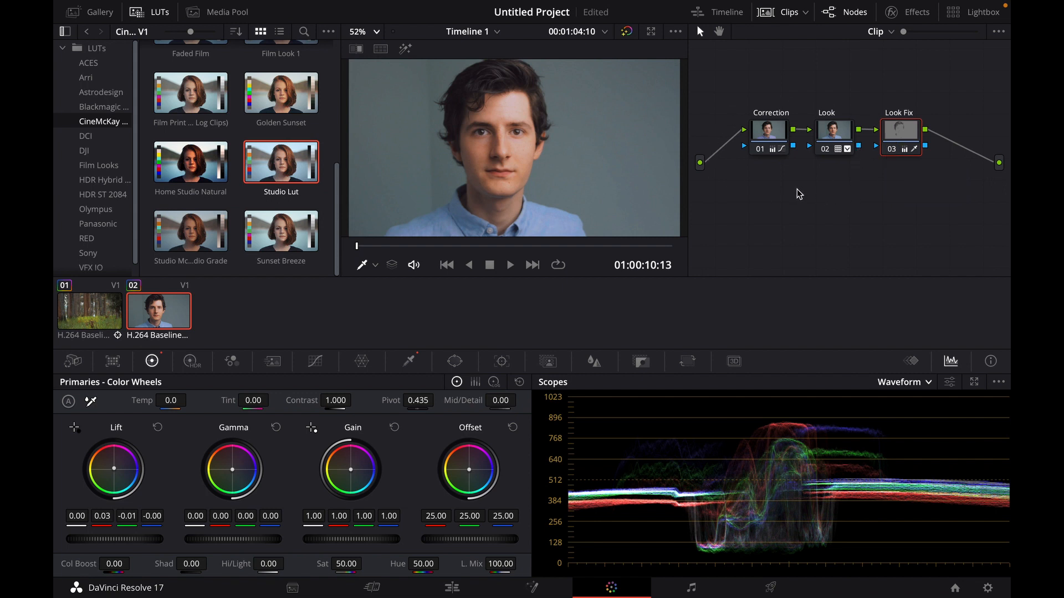
- Select the Correction, Look and Look Fix nodes in turn to review their settings
click(763, 134)
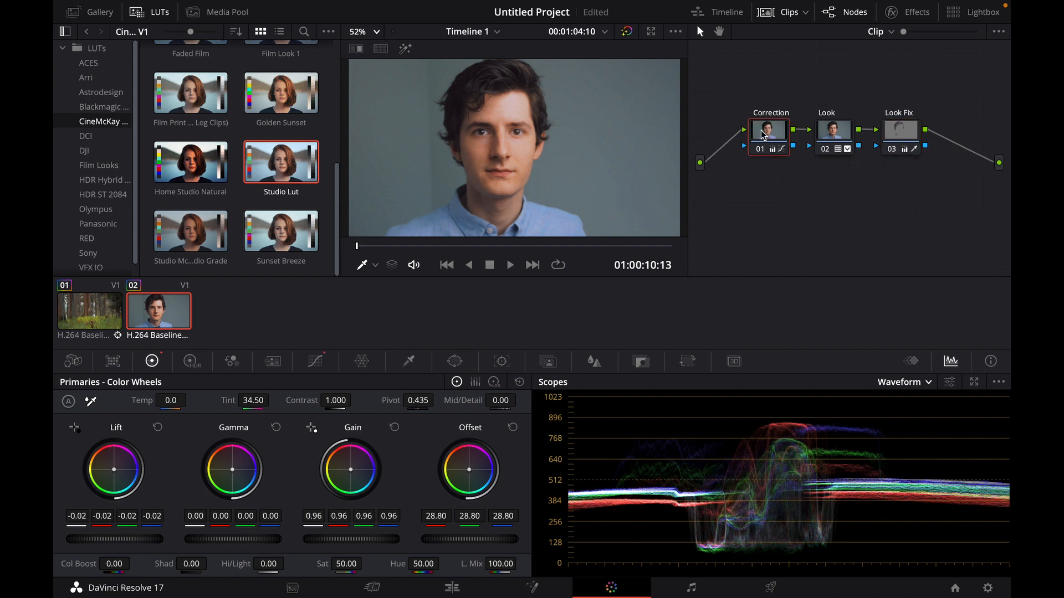
click(833, 135)
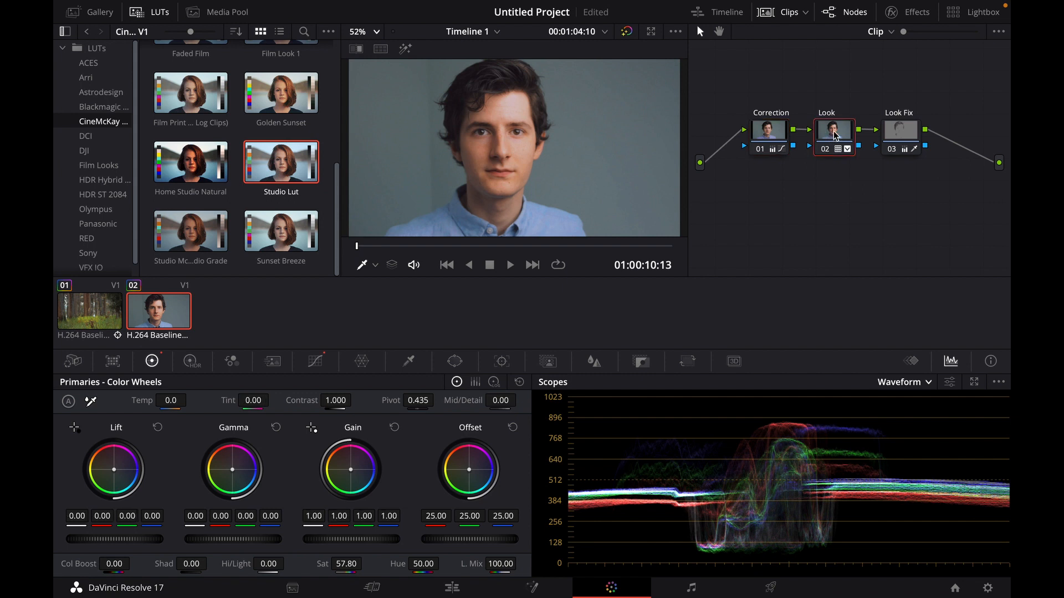
click(898, 135)
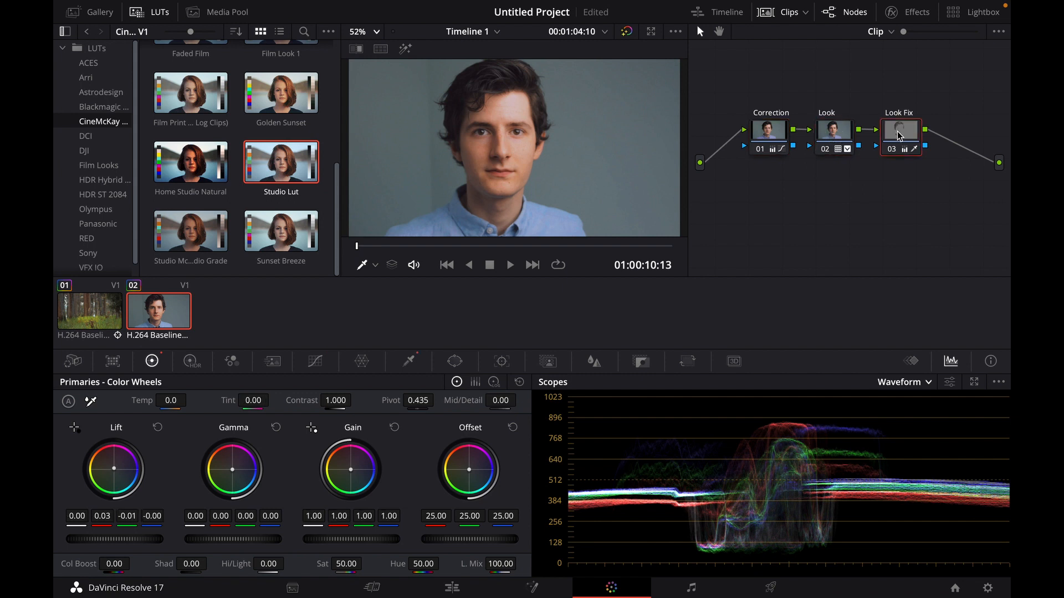